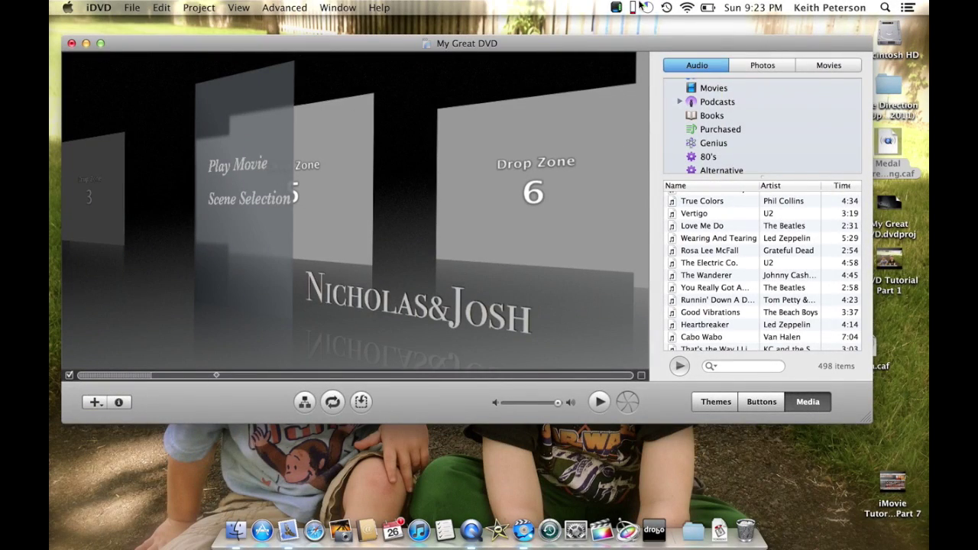
# Step: Browse the iPhoto events and the photos inside them to find pictures for the menu's drop zones
pyautogui.click(762, 65)
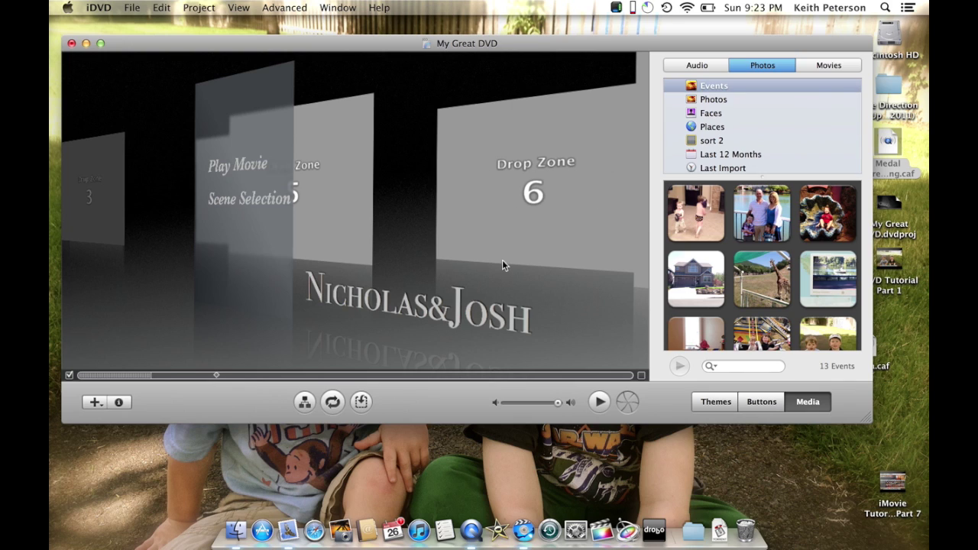
pyautogui.doubleClick(706, 233)
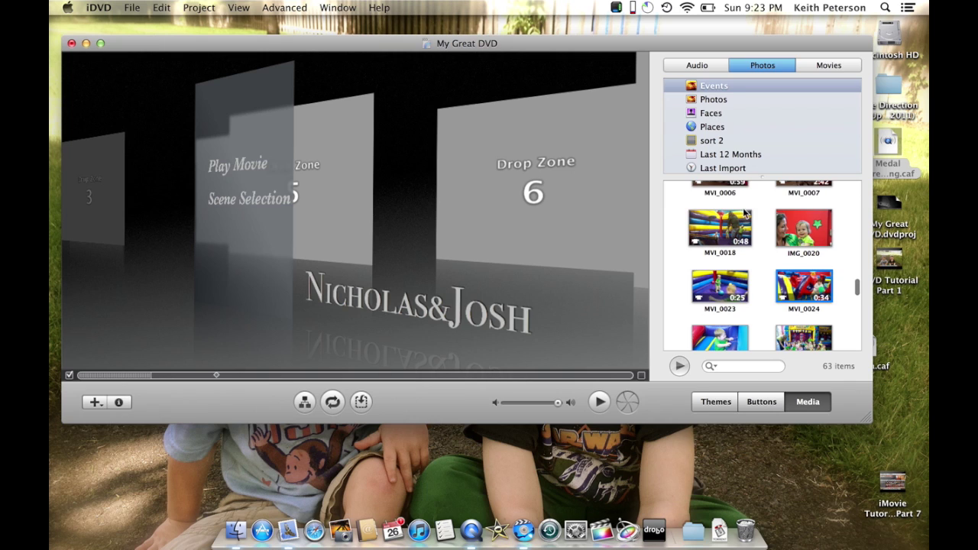
pyautogui.click(714, 86)
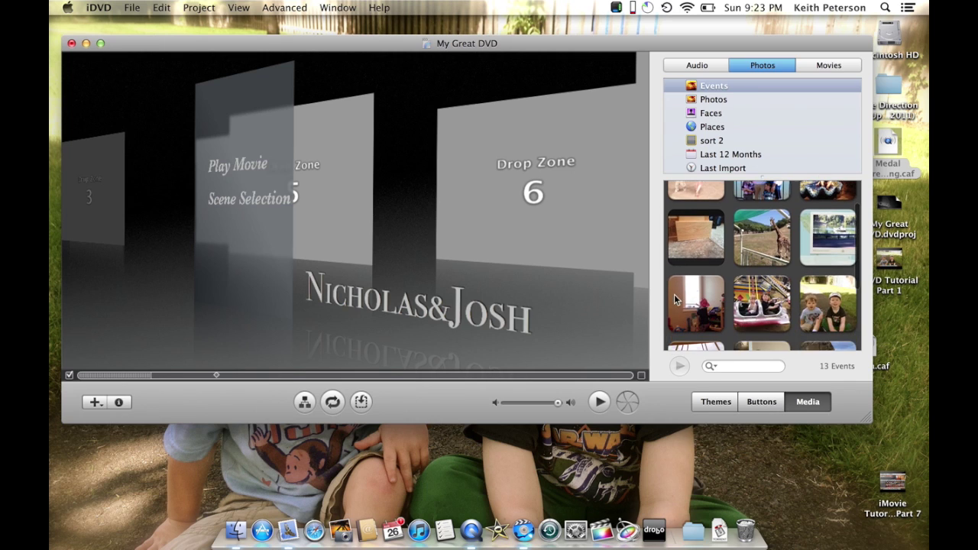
pyautogui.doubleClick(813, 317)
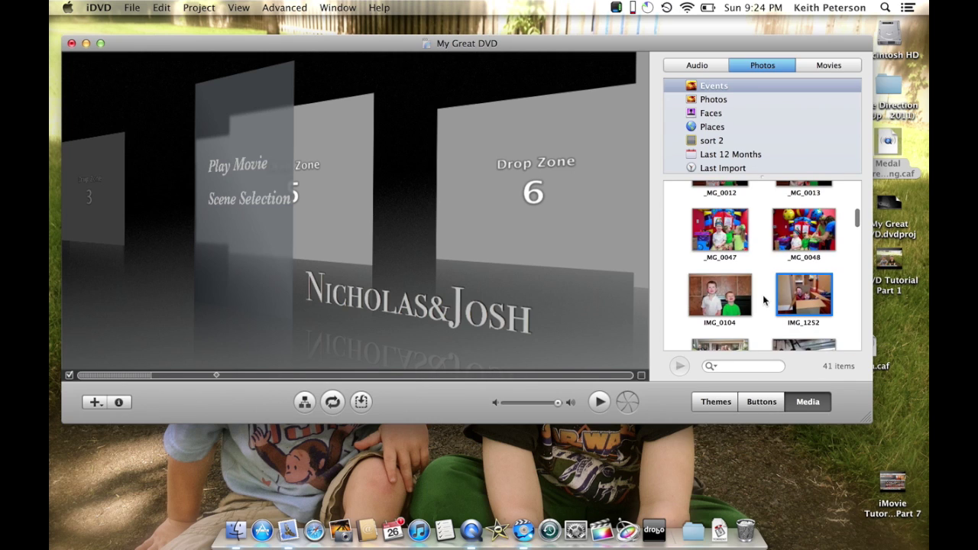
pyautogui.scroll(-2, 768, 295)
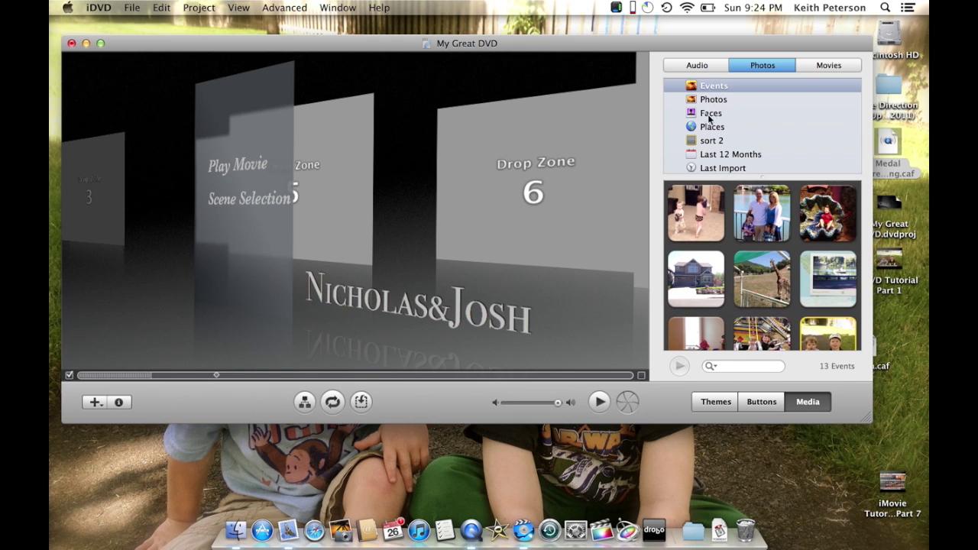
pyautogui.scroll(-5, 715, 126)
pyautogui.scroll(3, 715, 128)
pyautogui.scroll(2, 716, 130)
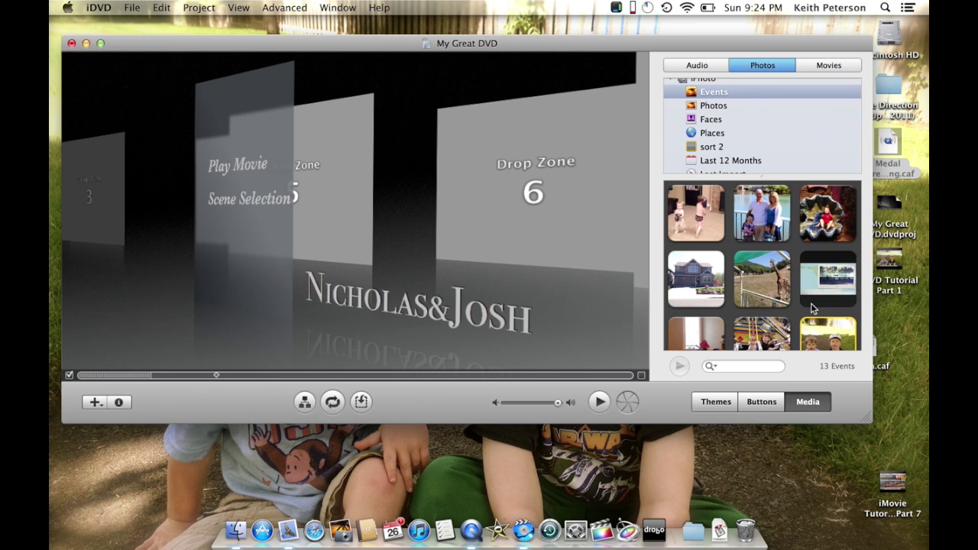
# Step: Open the event of the two boys on the path and fill Drop Zone 6 with IMG_0131 and Drop Zone 5 with IMG_1327
pyautogui.doubleClick(820, 328)
pyautogui.scroll(-4, 773, 296)
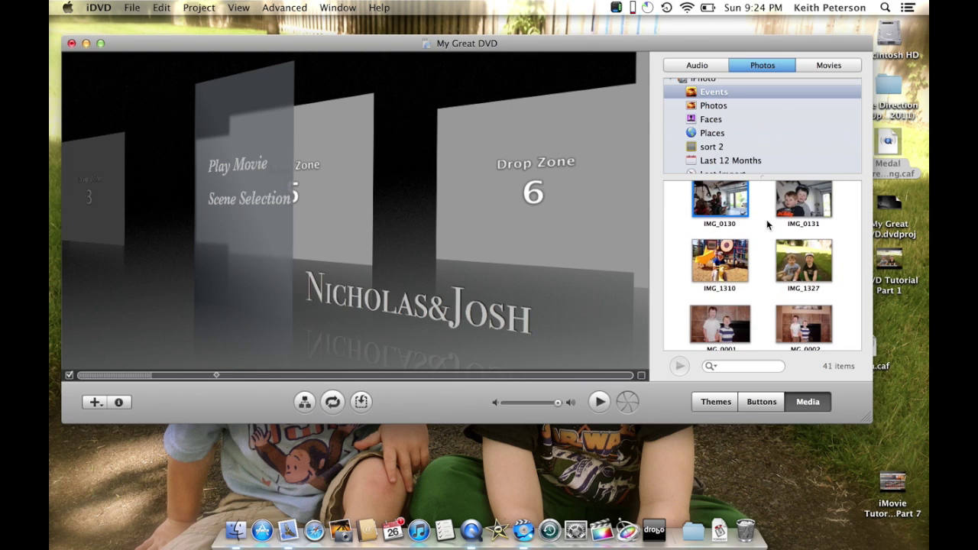
pyautogui.moveTo(799, 205); pyautogui.dragTo(556, 196)
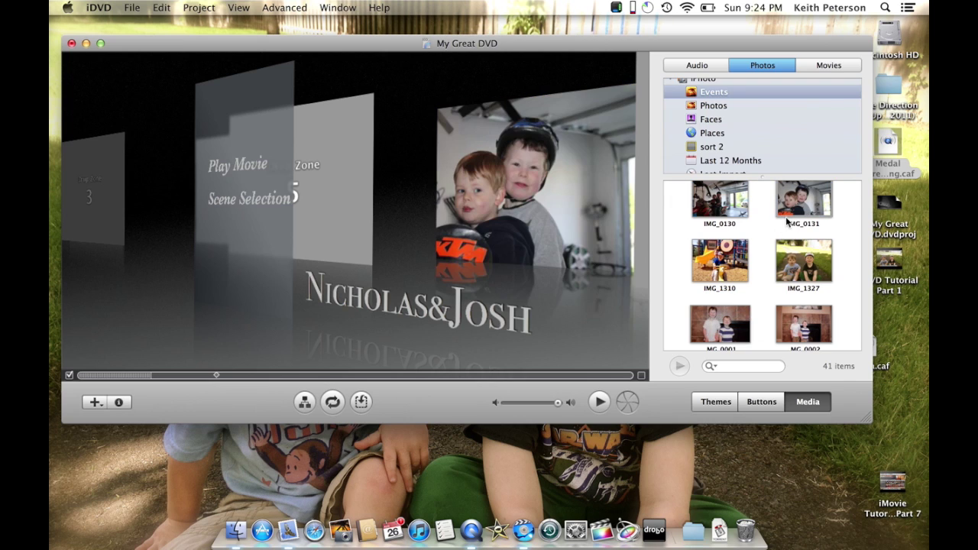
pyautogui.moveTo(801, 279); pyautogui.dragTo(330, 198)
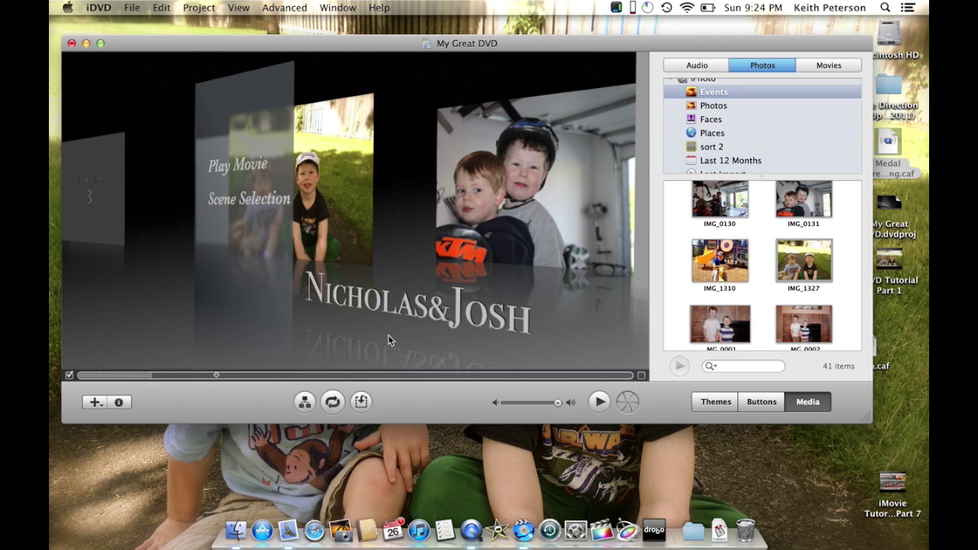
# Step: Fill Drop Zone 7 with photo _MG_0001, and use the drop zone editor to put a tan-background portrait in Drop Zone 8
pyautogui.moveTo(215, 375); pyautogui.dragTo(264, 377)
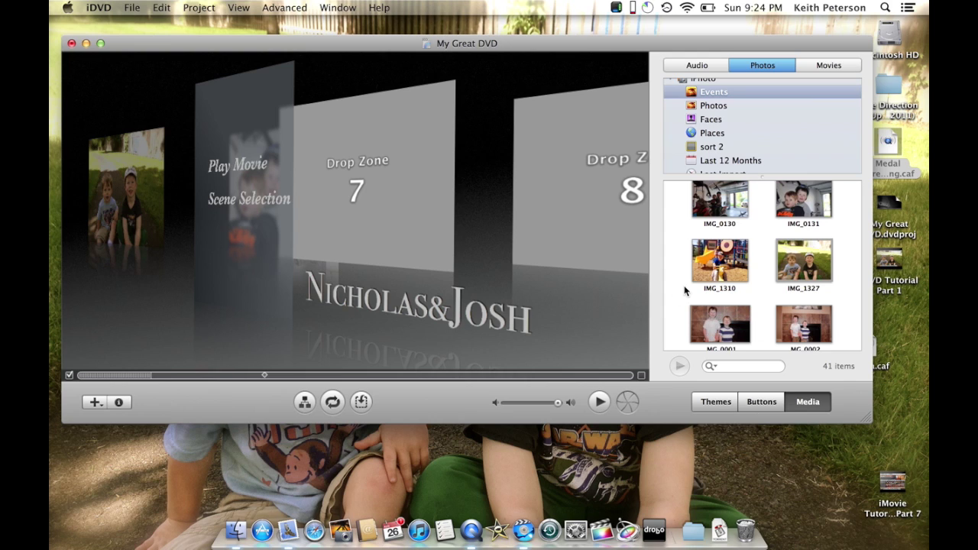
pyautogui.moveTo(707, 329); pyautogui.dragTo(382, 226)
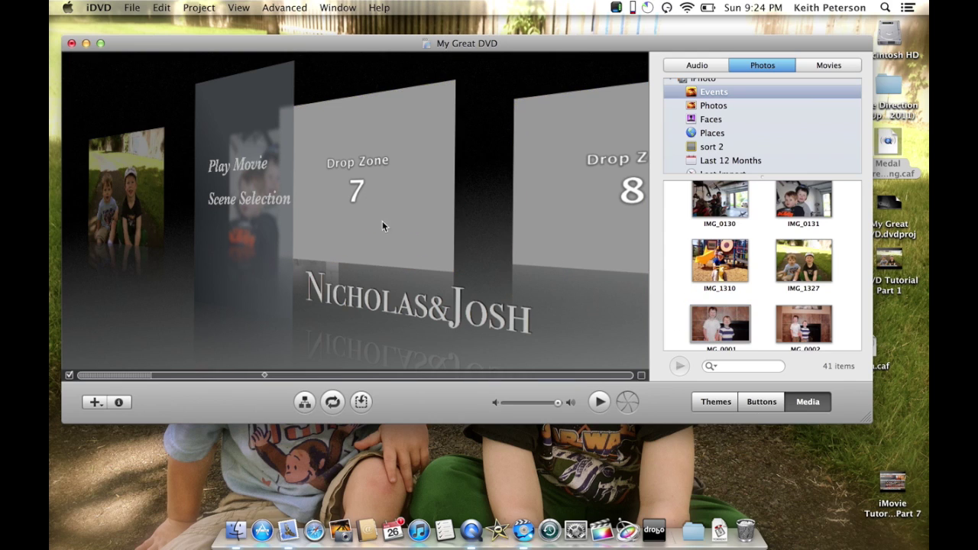
pyautogui.click(362, 403)
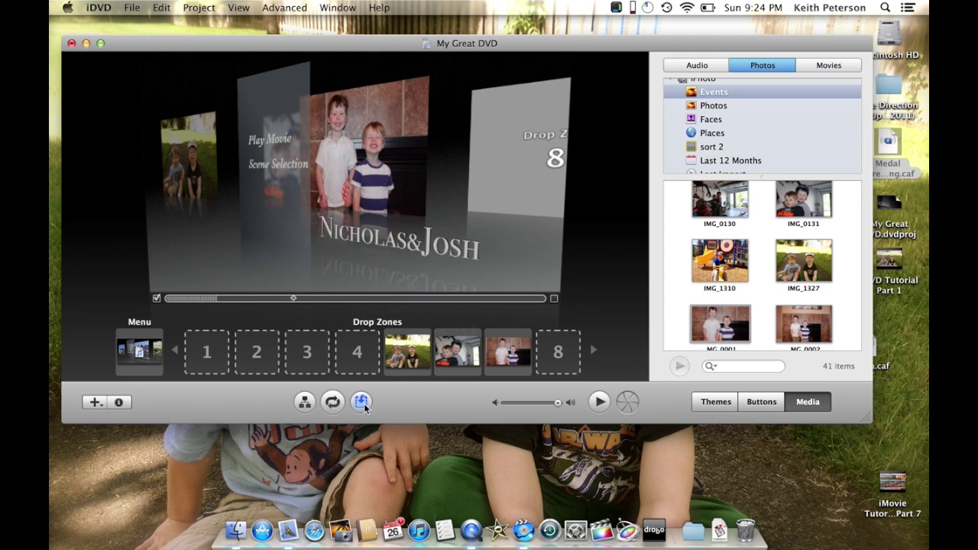
pyautogui.scroll(-10, 696, 321)
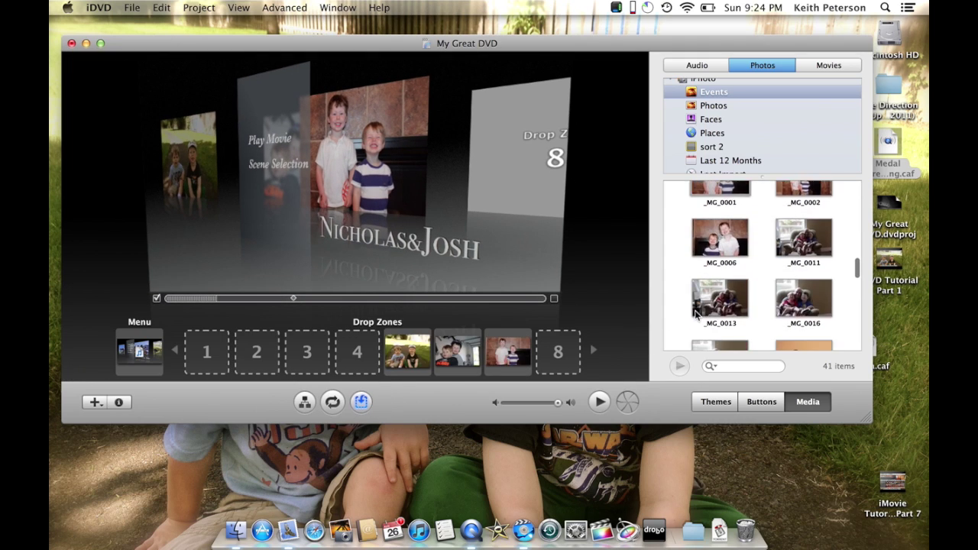
pyautogui.moveTo(730, 310); pyautogui.dragTo(559, 344)
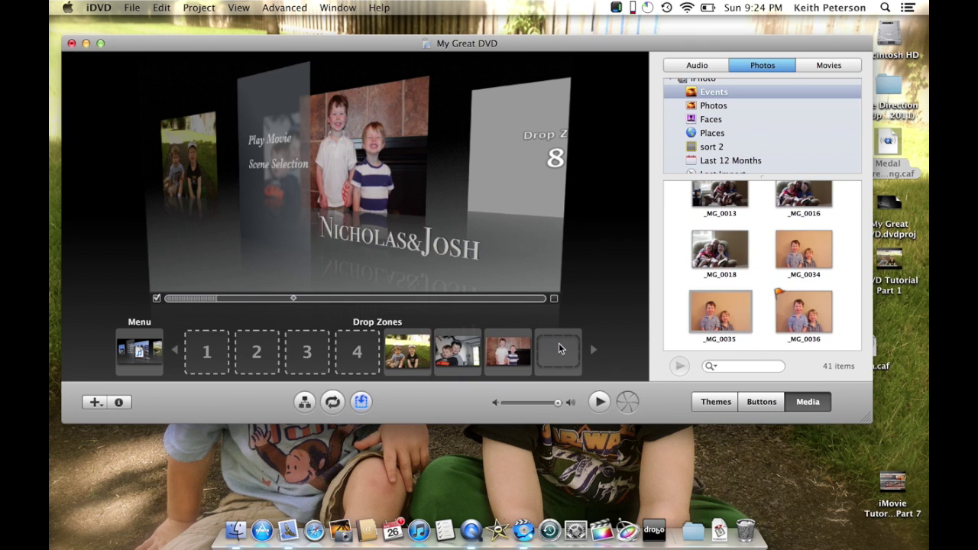
# Step: Fill Drop Zone 4 with photo IMG_0046 and Drop Zone 3 with photo IMG_1419
pyautogui.scroll(-3, 731, 318)
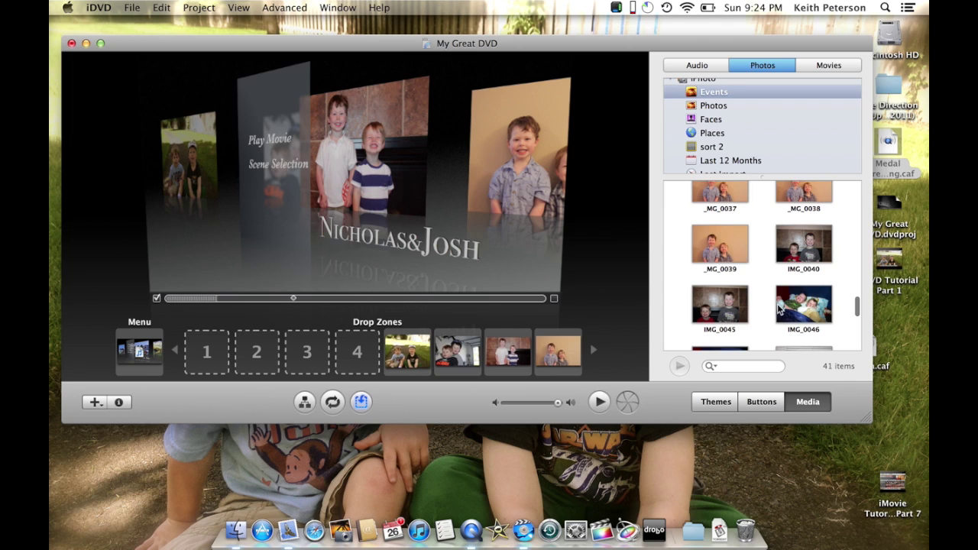
pyautogui.moveTo(780, 308); pyautogui.dragTo(359, 346)
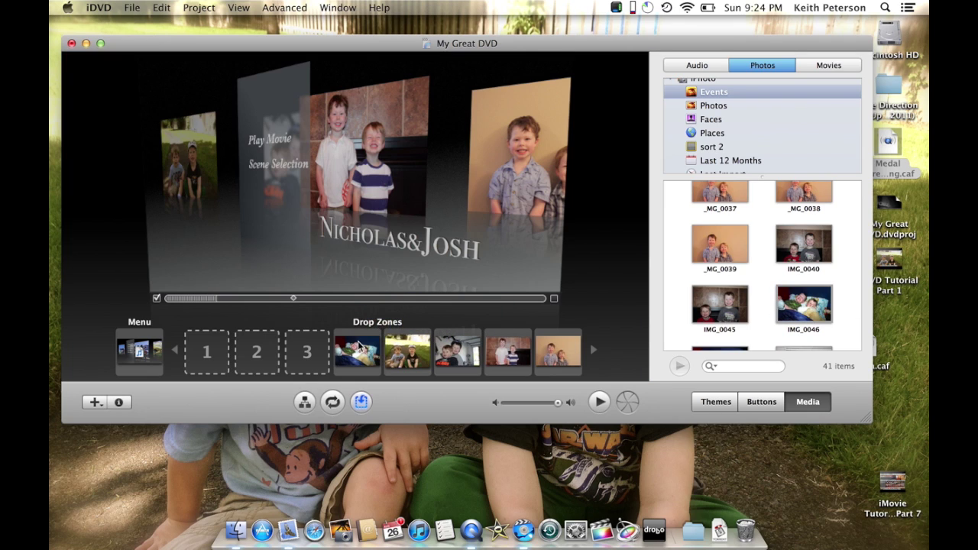
pyautogui.scroll(-2, 701, 288)
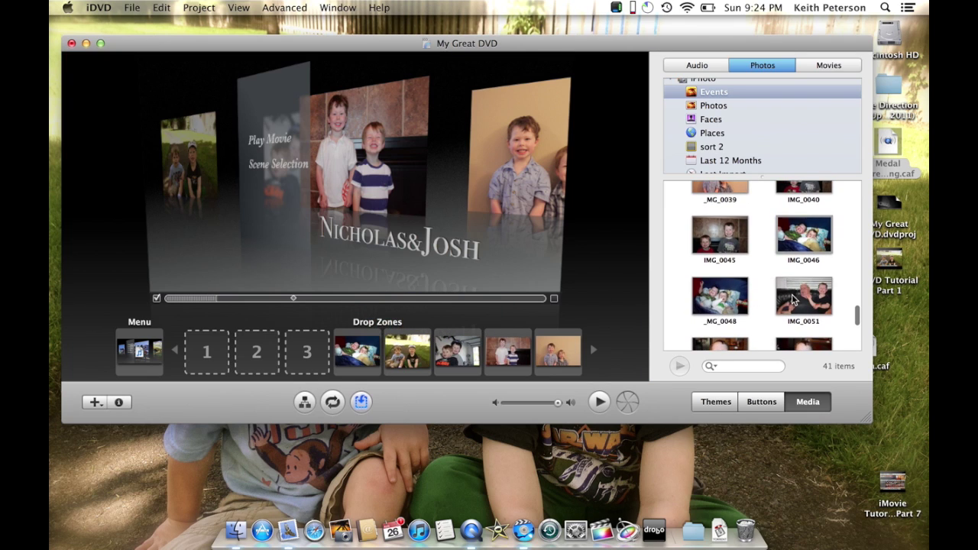
pyautogui.scroll(-3, 798, 300)
pyautogui.moveTo(798, 343); pyautogui.dragTo(297, 355)
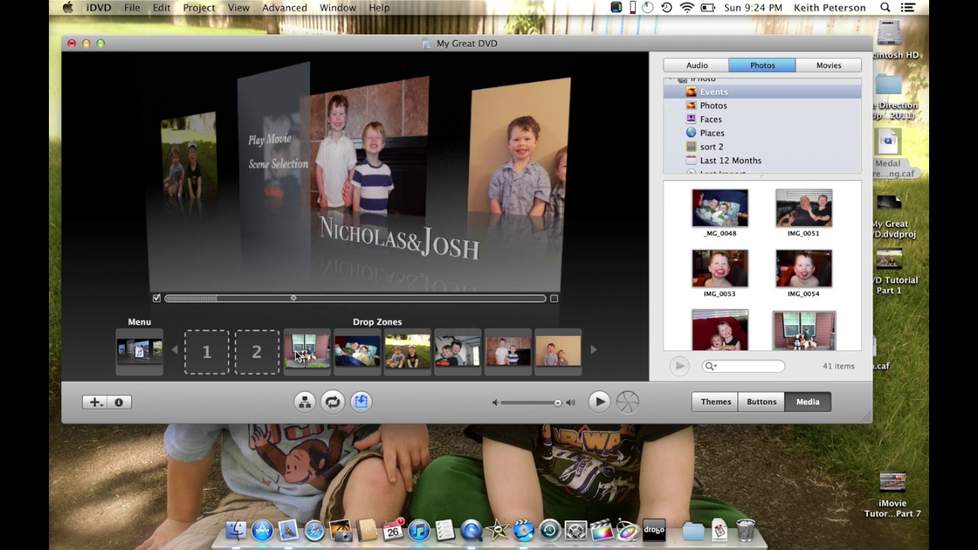
# Step: Fill Drop Zone 2 with photo IMG_0045 from the same event
pyautogui.scroll(-1, 746, 297)
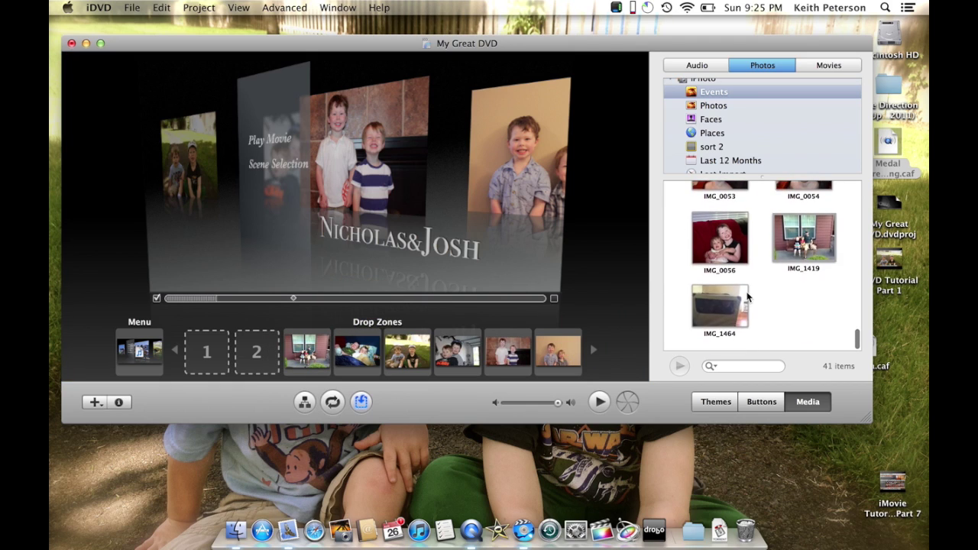
pyautogui.scroll(3, 747, 297)
pyautogui.scroll(2, 746, 296)
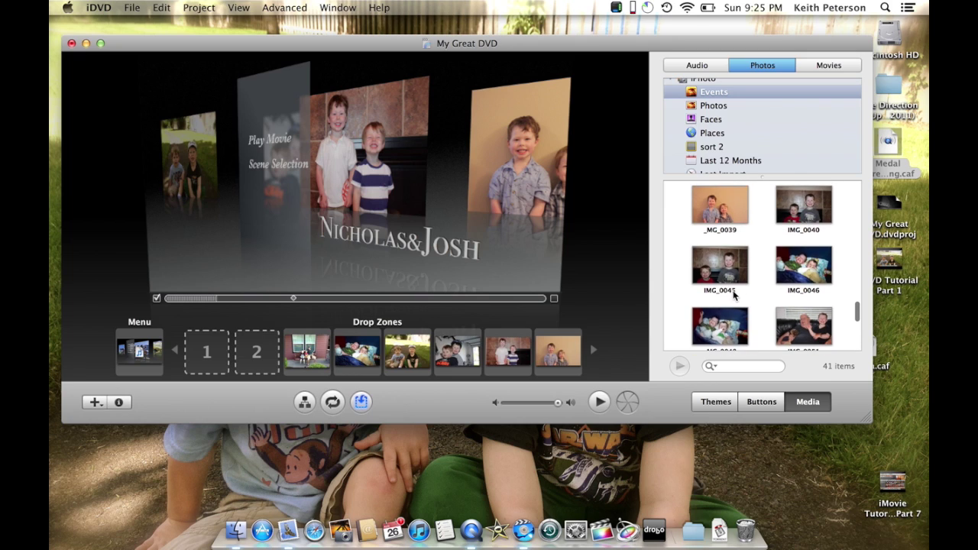
pyautogui.moveTo(732, 294); pyautogui.dragTo(257, 352)
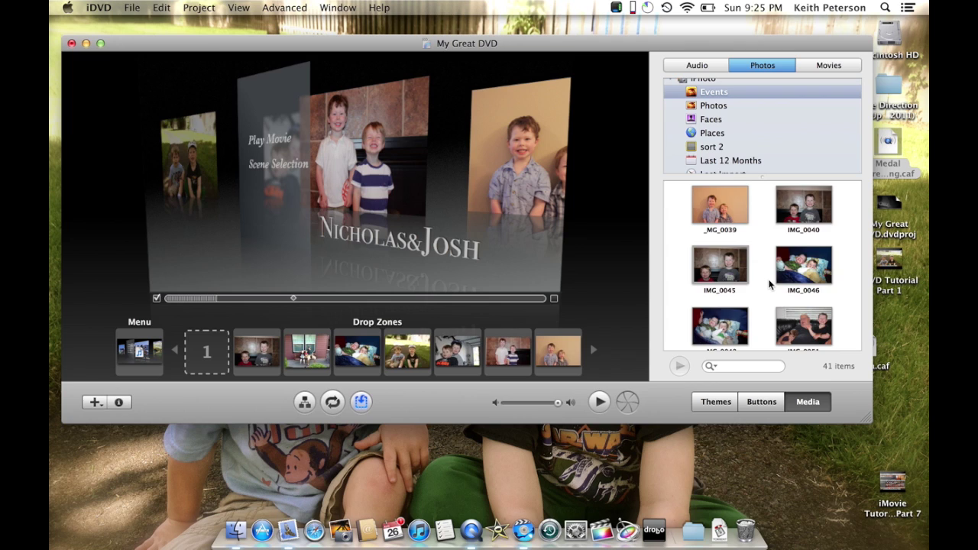
# Step: Open the first event and put its six-second video clip IMG_0094 in Drop Zone 1
pyautogui.scroll(1, 746, 245)
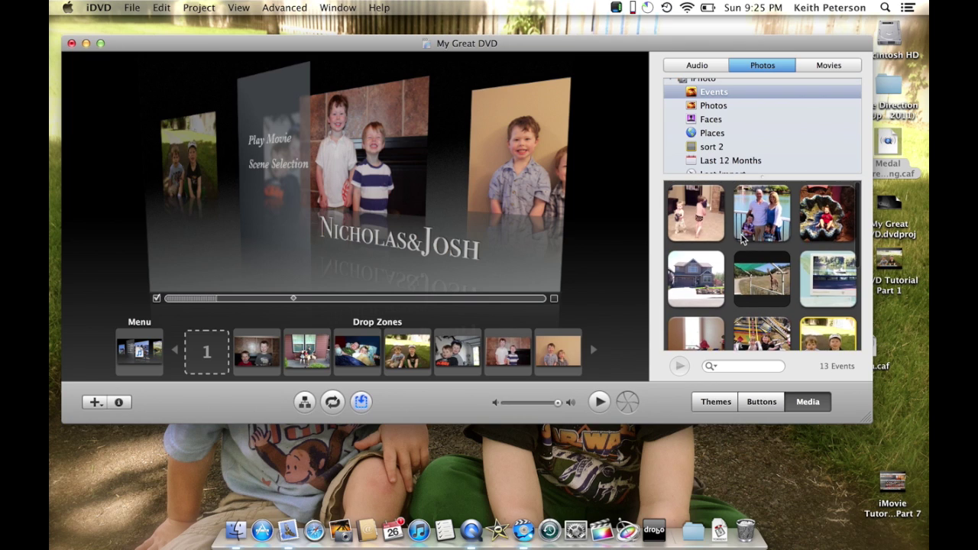
pyautogui.doubleClick(723, 218)
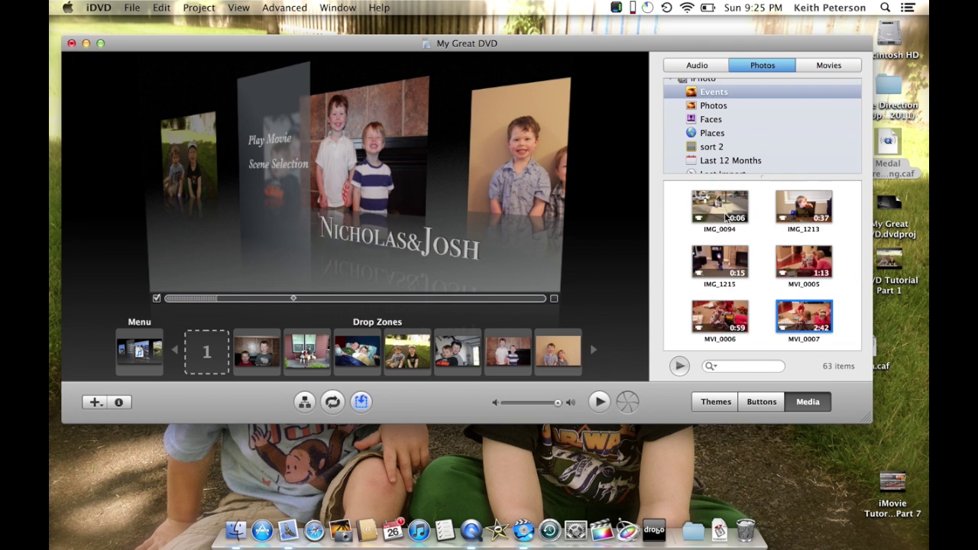
pyautogui.moveTo(730, 214); pyautogui.dragTo(209, 352)
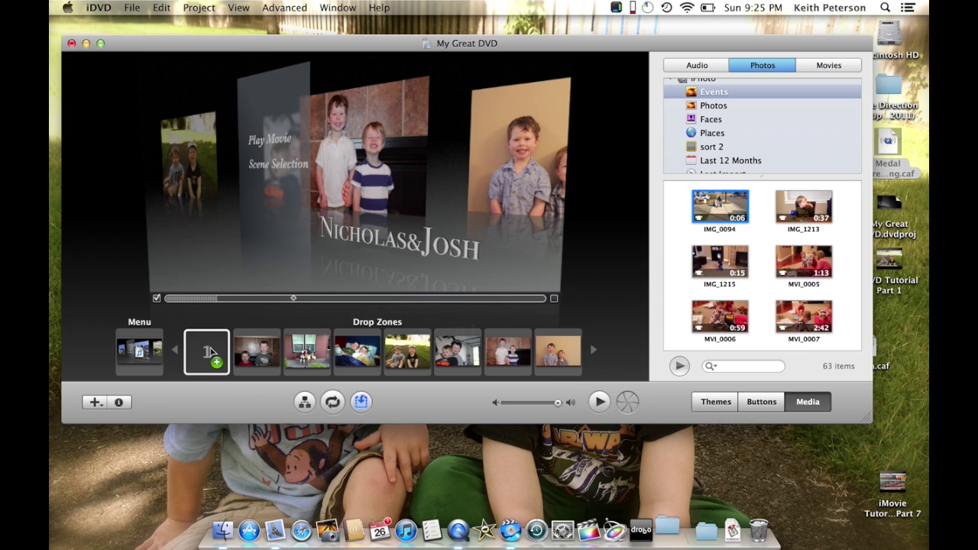
pyautogui.moveTo(210, 351); pyautogui.dragTo(212, 351)
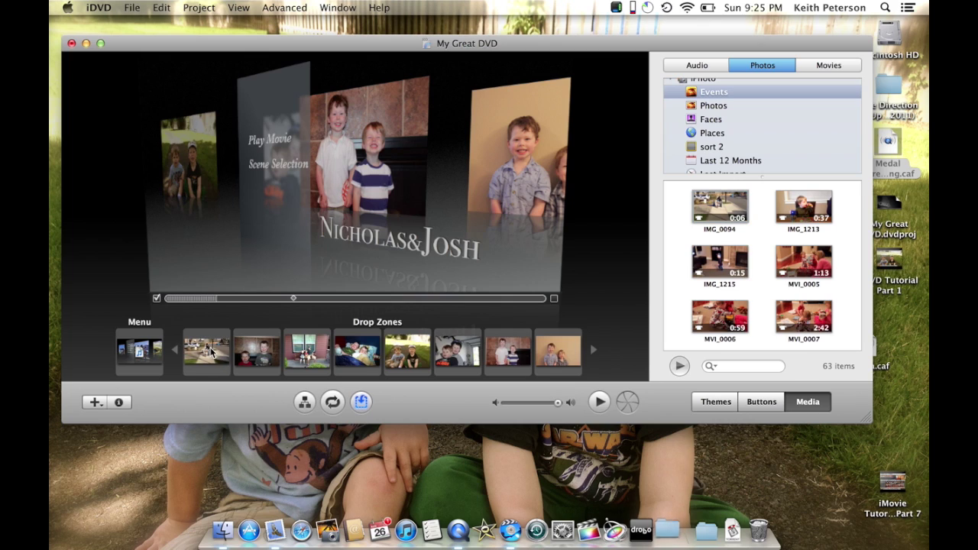
# Step: Close the drop zone editor and play the menu animation from its beginning to review the filled drop zones
pyautogui.click(361, 403)
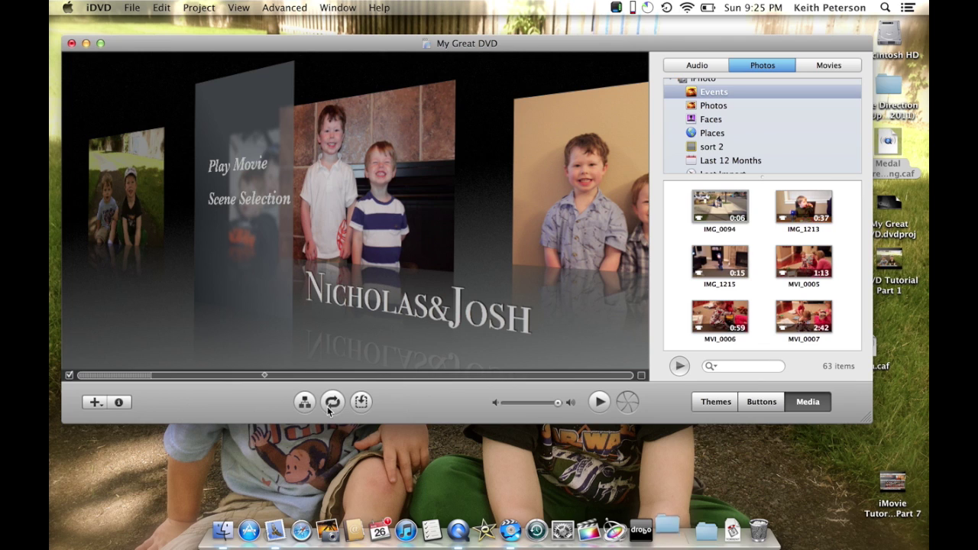
pyautogui.moveTo(265, 377); pyautogui.dragTo(53, 394)
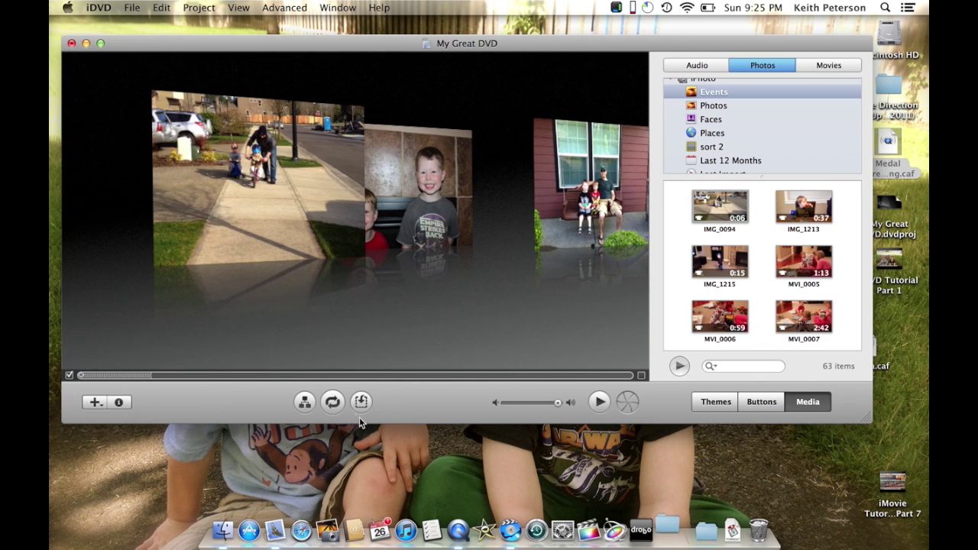
pyautogui.click(334, 404)
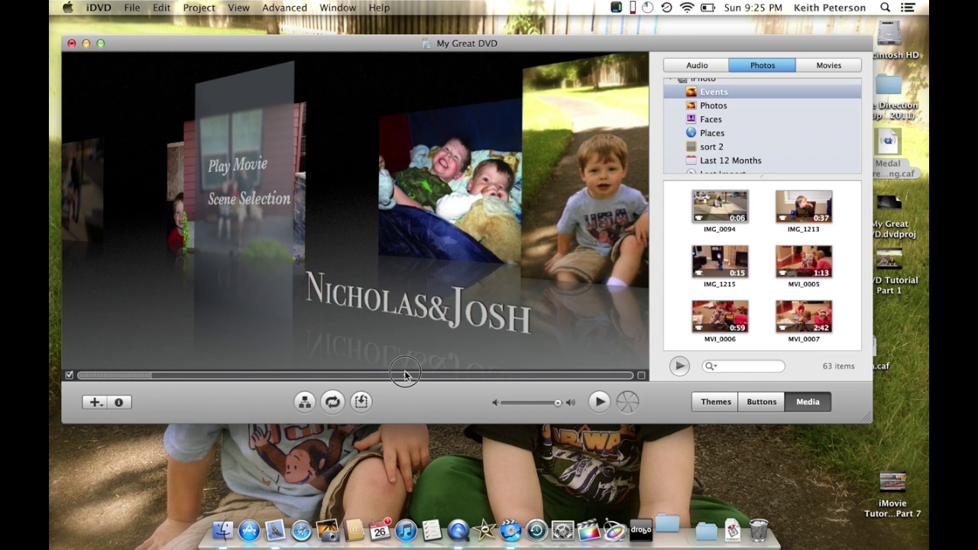
# Step: Trim the bike-riding video in its drop zone to roughly the 40 to 80 percent portion by adjusting the movie start and end
pyautogui.moveTo(405, 375); pyautogui.dragTo(304, 388)
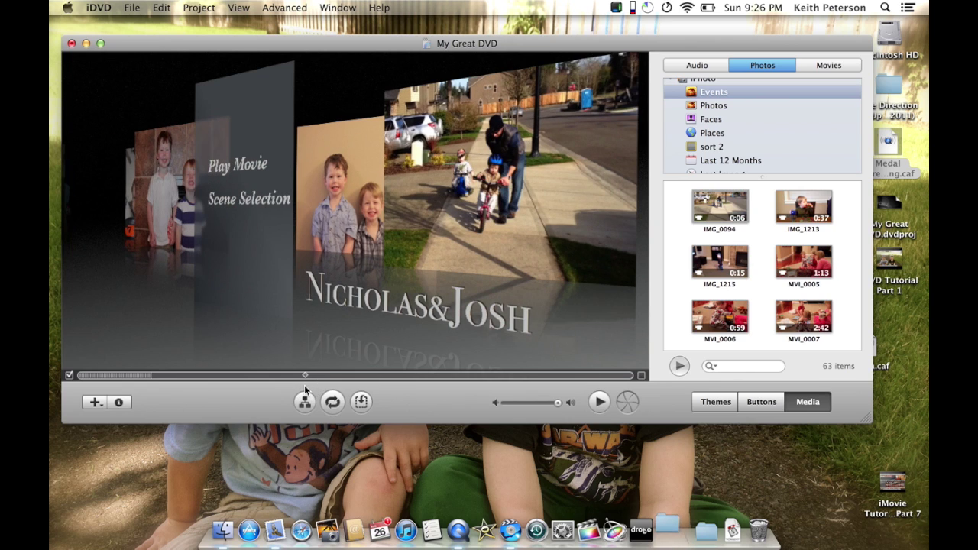
pyautogui.rightClick(448, 212)
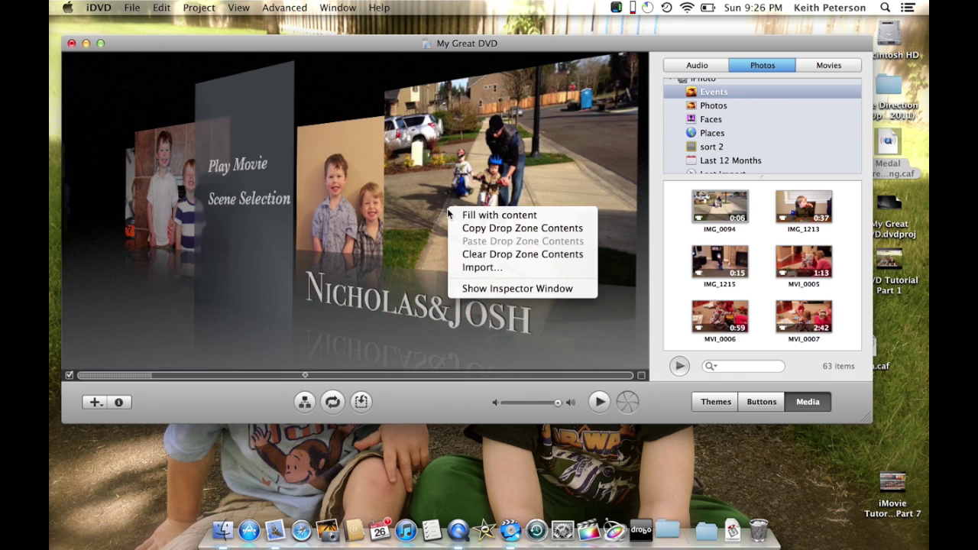
pyautogui.press('Escape')
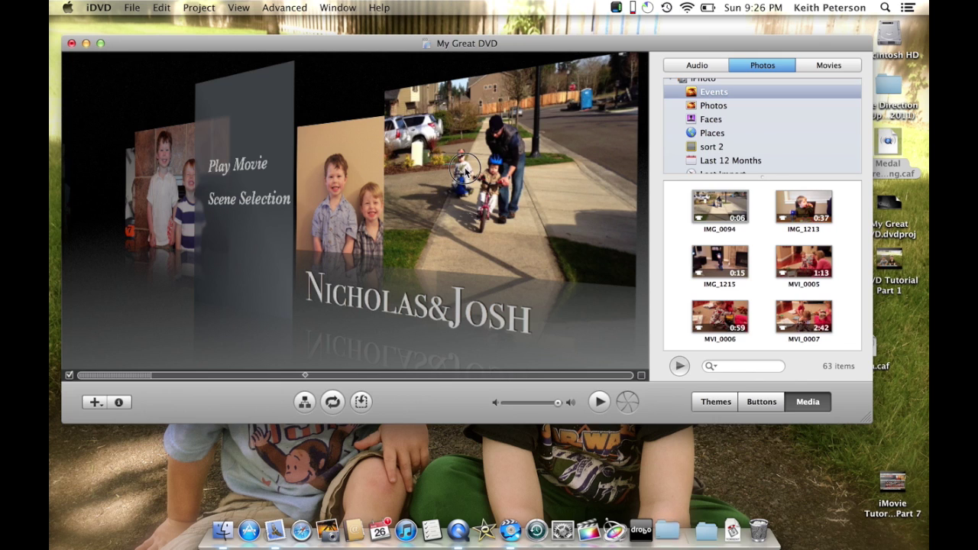
pyautogui.click(466, 172)
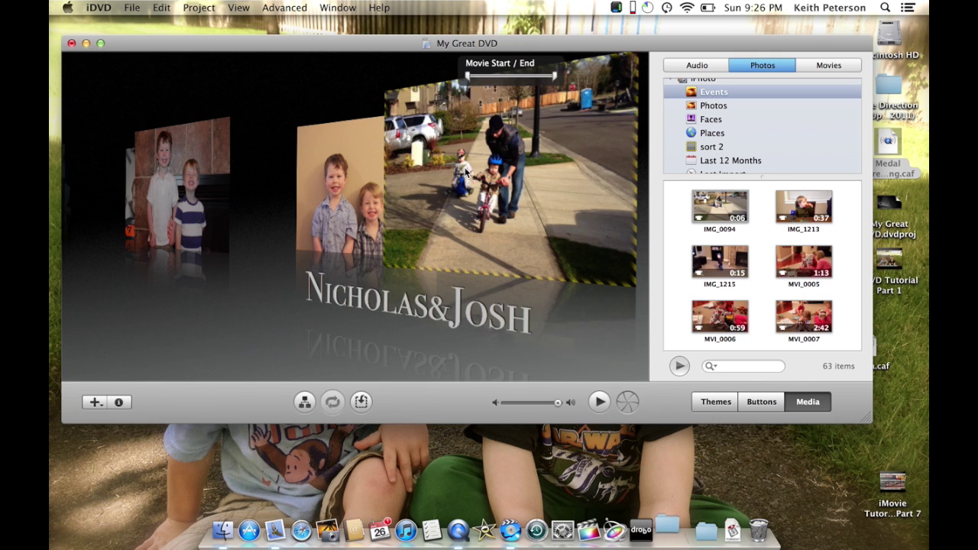
pyautogui.click(468, 76)
pyautogui.moveTo(468, 77); pyautogui.dragTo(538, 79)
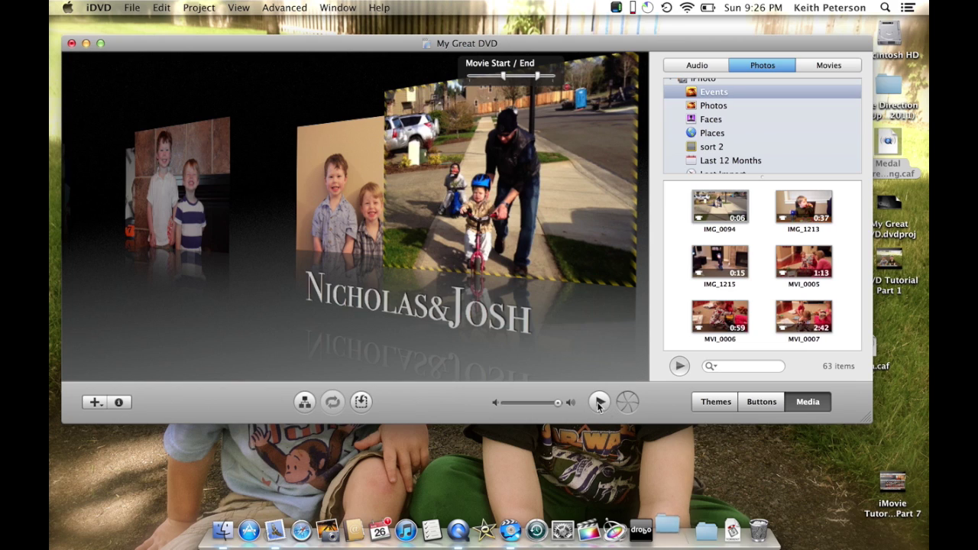
pyautogui.press('super+j')
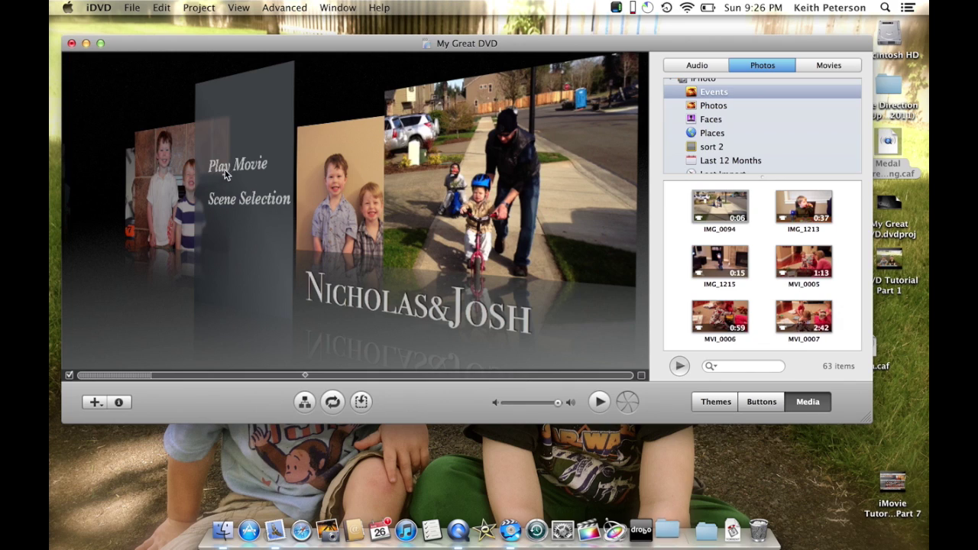
# Step: Open the Scene Selection submenu and preview the motion of its scene buttons
pyautogui.click(258, 199)
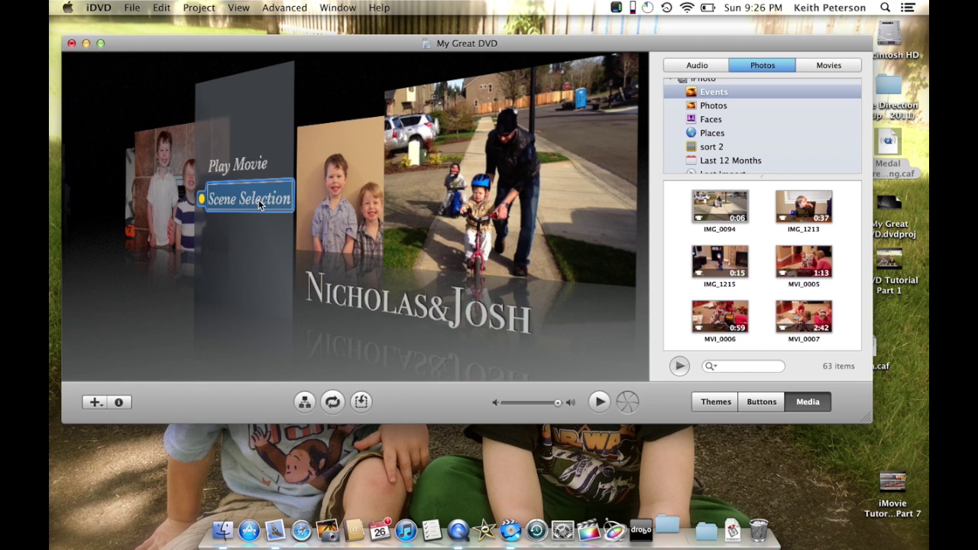
pyautogui.doubleClick(259, 200)
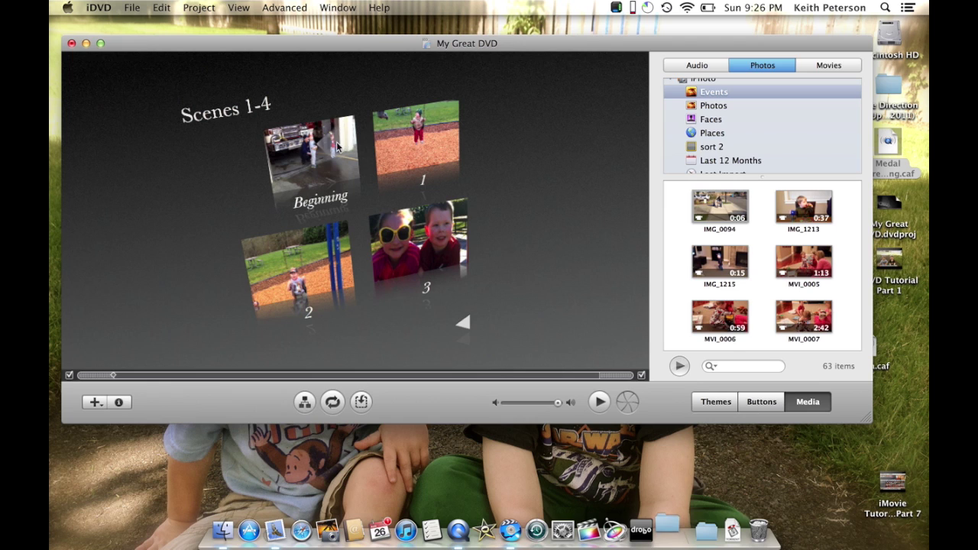
pyautogui.click(334, 405)
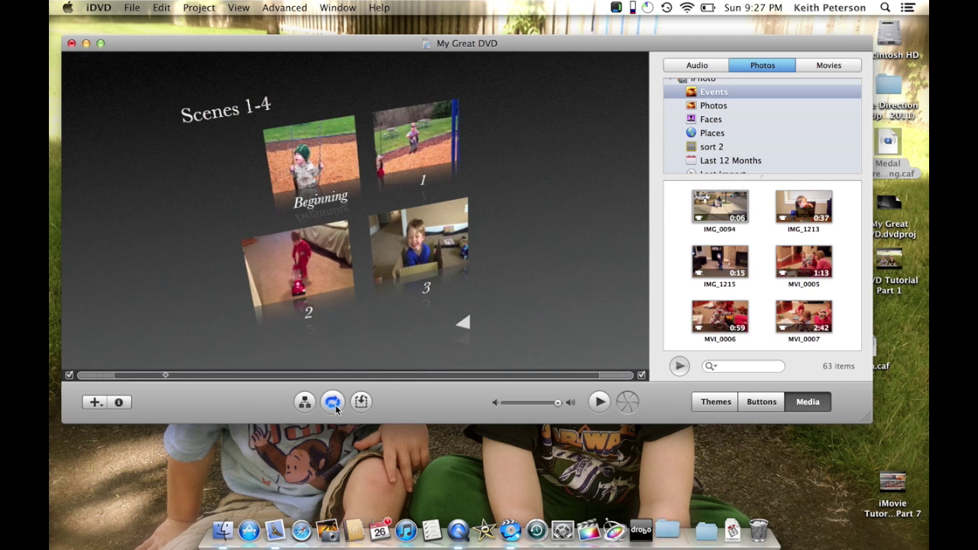
pyautogui.click(334, 406)
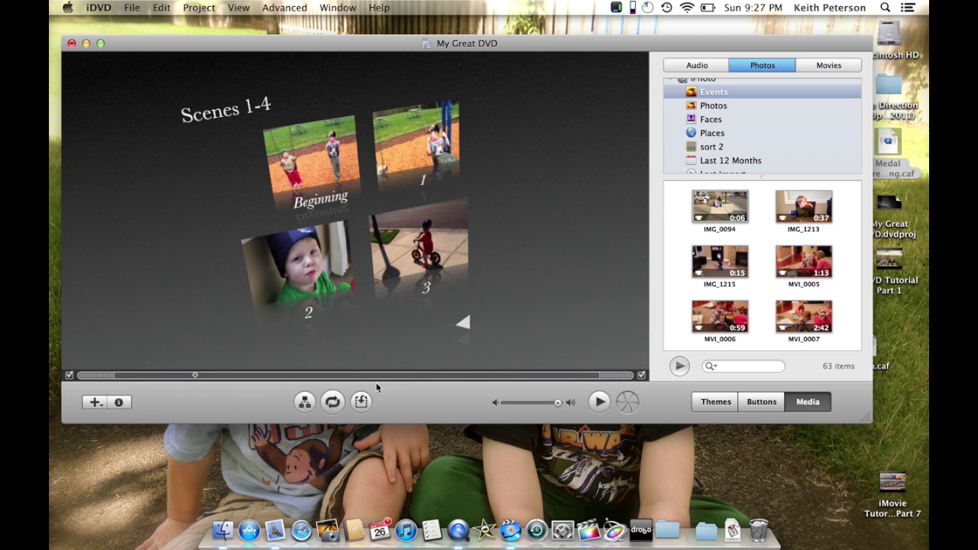
# Step: Turn off the outro of the Scenes 1-4 menu and preview its motion
pyautogui.moveTo(888, 144); pyautogui.dragTo(576, 200)
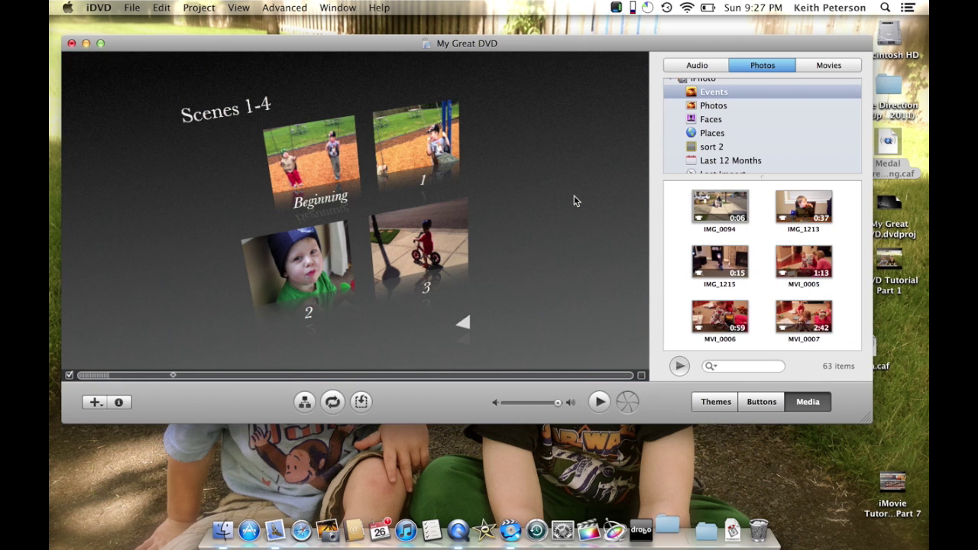
pyautogui.click(331, 402)
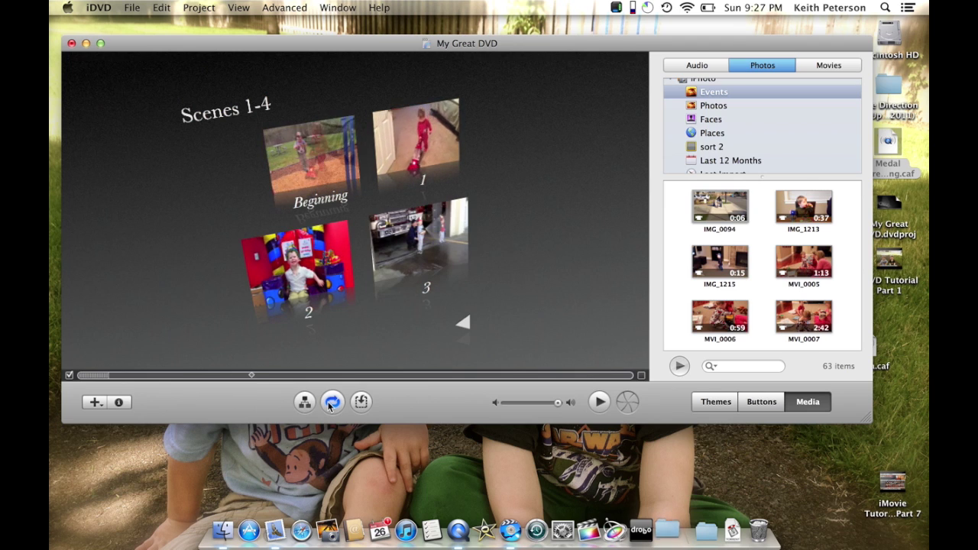
pyautogui.click(331, 403)
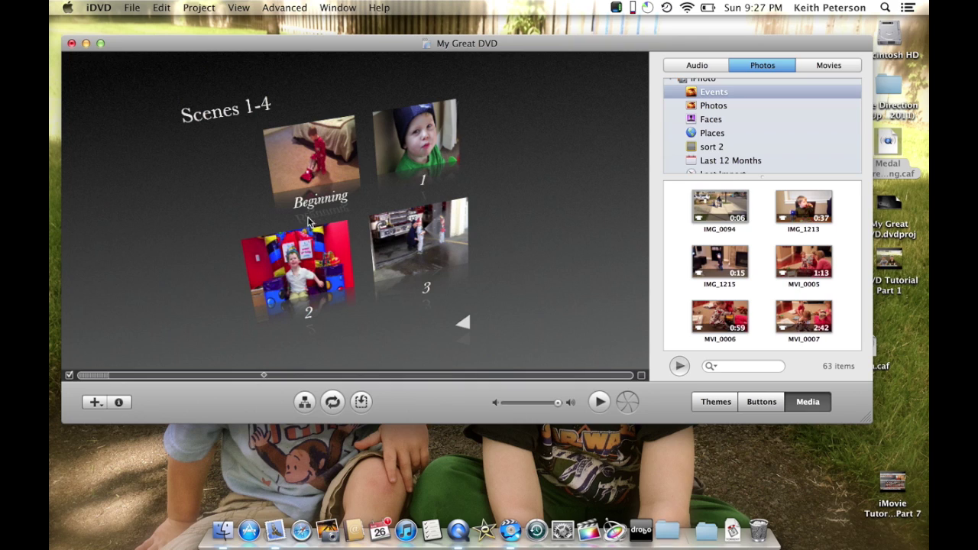
# Step: Show the inspector for the Beginning scene button and set its movie loop to begin at 0:15
pyautogui.click(219, 115)
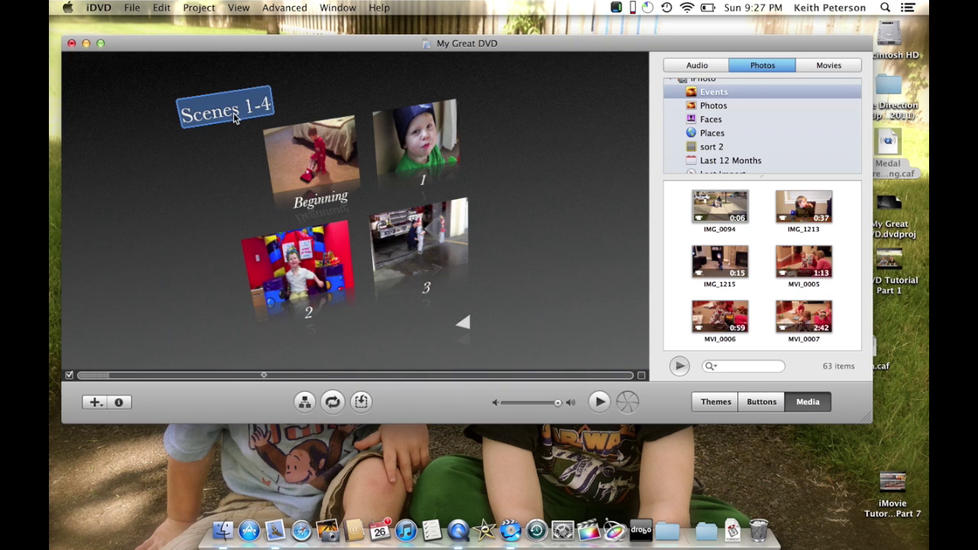
pyautogui.click(321, 210)
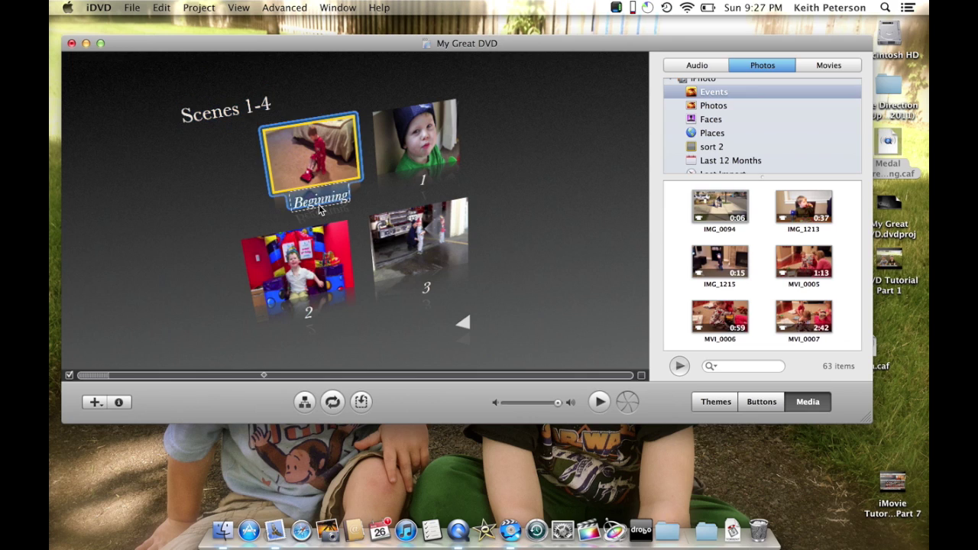
pyautogui.click(427, 187)
pyautogui.click(319, 156)
pyautogui.rightClick(320, 157)
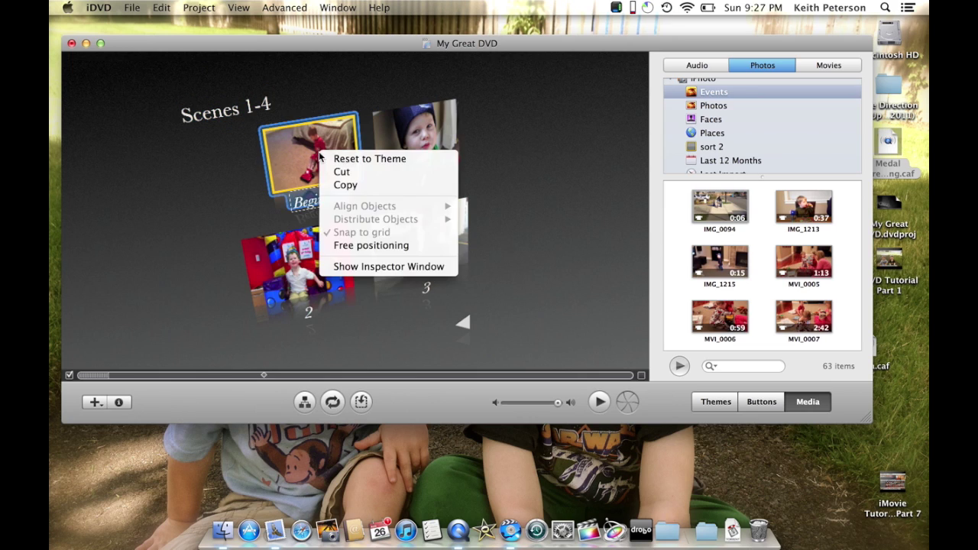
pyautogui.click(347, 267)
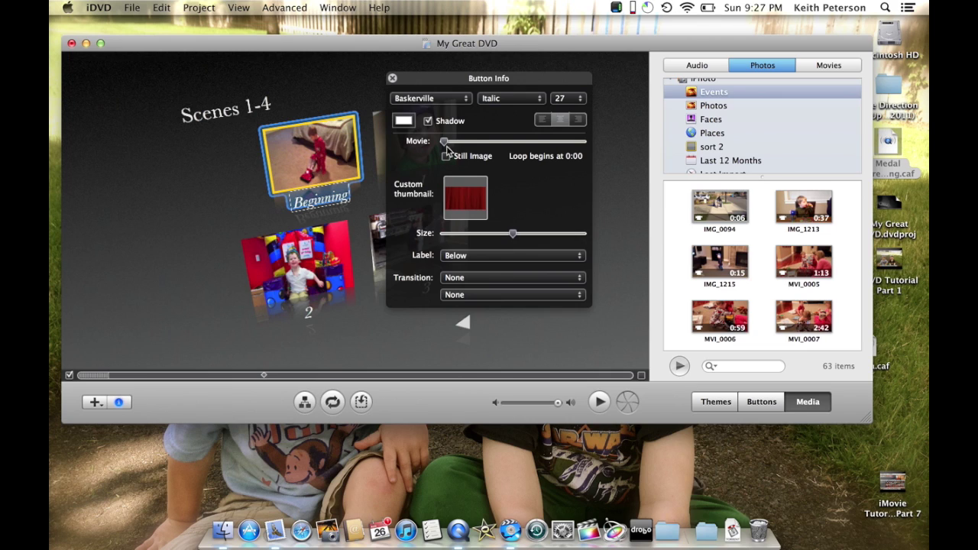
pyautogui.click(445, 143)
pyautogui.moveTo(445, 146); pyautogui.dragTo(497, 147)
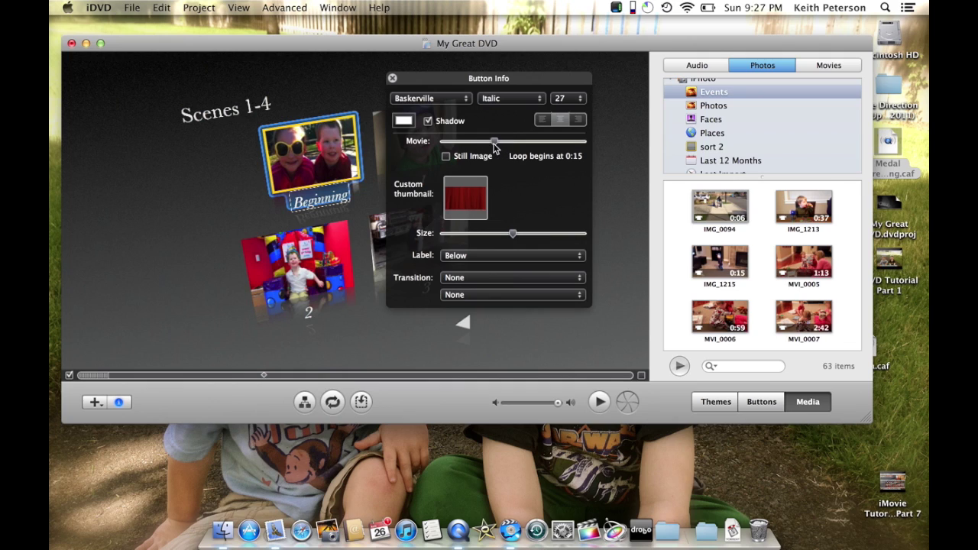
# Step: Make the Beginning button a slightly larger still image and preview the menu motion with it
pyautogui.click(447, 157)
pyautogui.moveTo(512, 236)
pyautogui.mouseDown()
pyautogui.moveTo(541, 239)
pyautogui.moveTo(517, 236)
pyautogui.mouseUp()
pyautogui.click(429, 121)
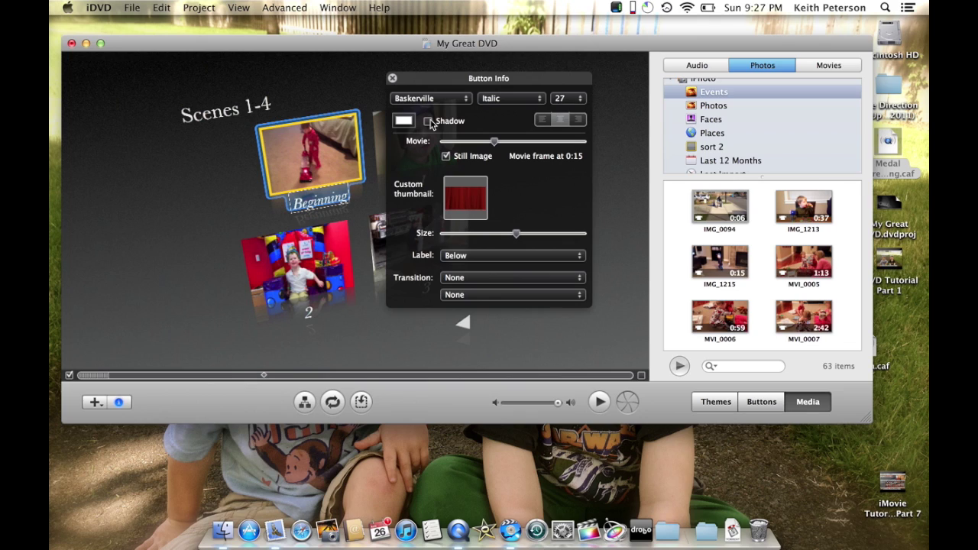
pyautogui.click(429, 122)
pyautogui.click(392, 80)
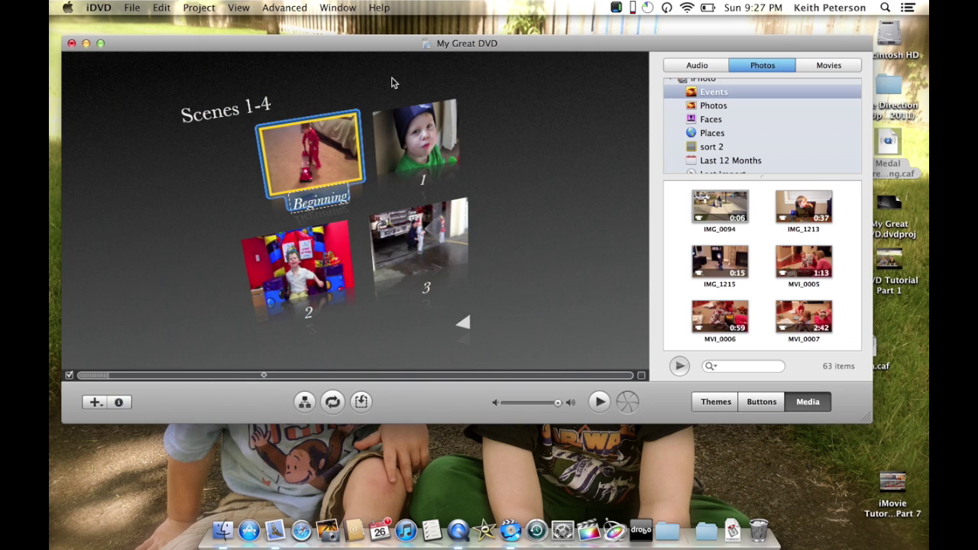
pyautogui.click(329, 408)
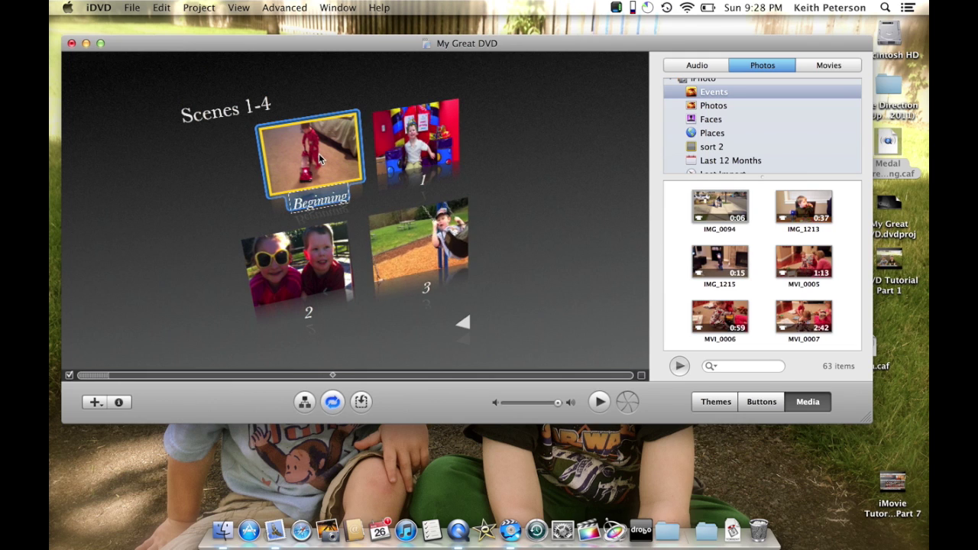
pyautogui.click(333, 403)
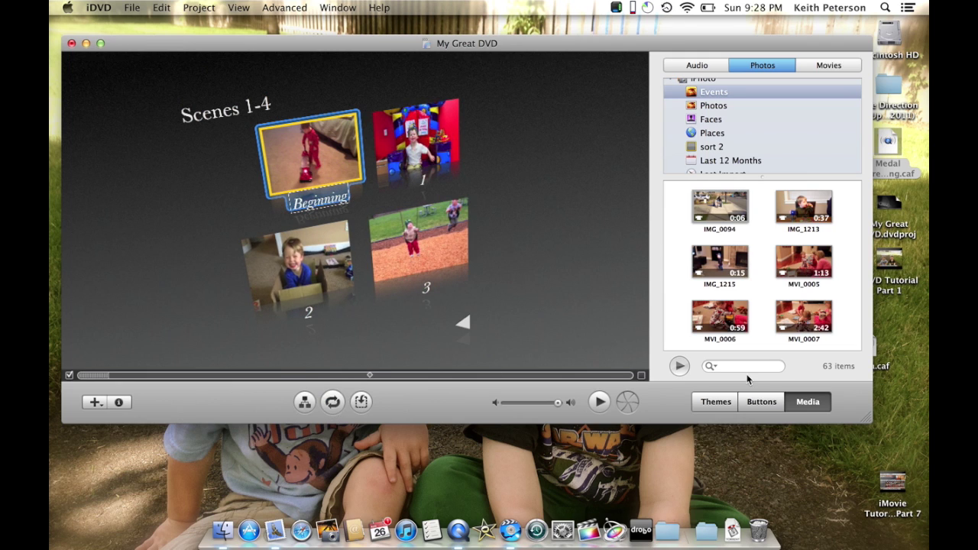
# Step: Try Text button styles on the Beginning and scene 1 buttons, and undo these style changes
pyautogui.click(766, 402)
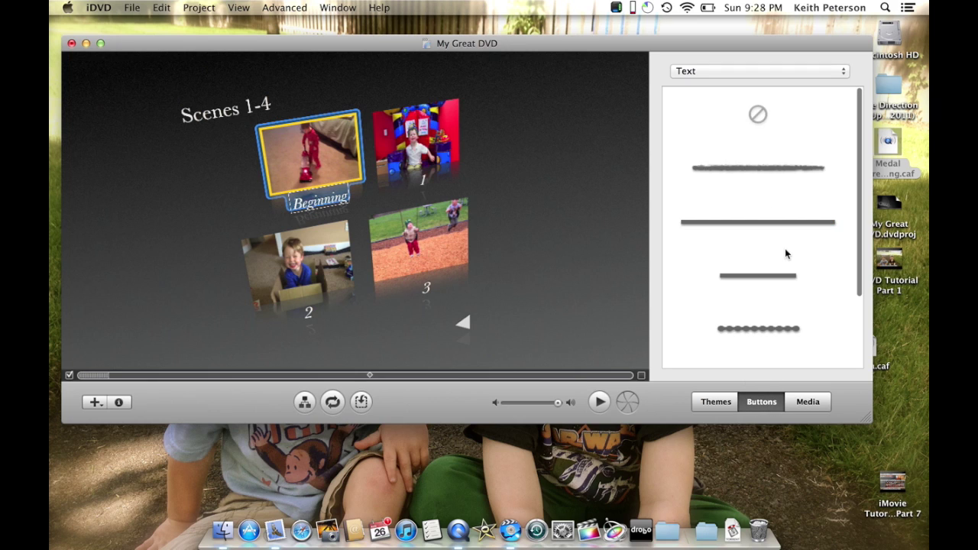
pyautogui.scroll(-2, 786, 248)
pyautogui.scroll(3, 785, 249)
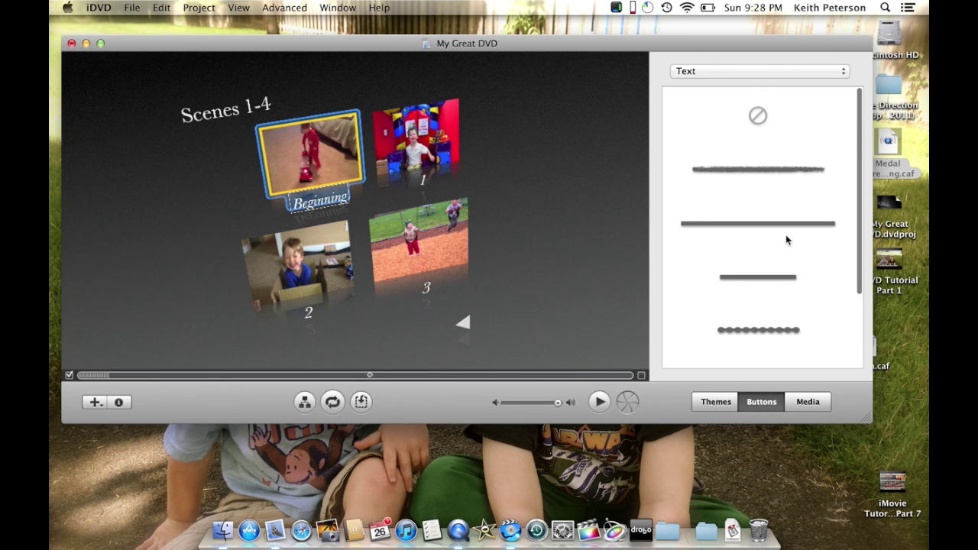
pyautogui.click(776, 165)
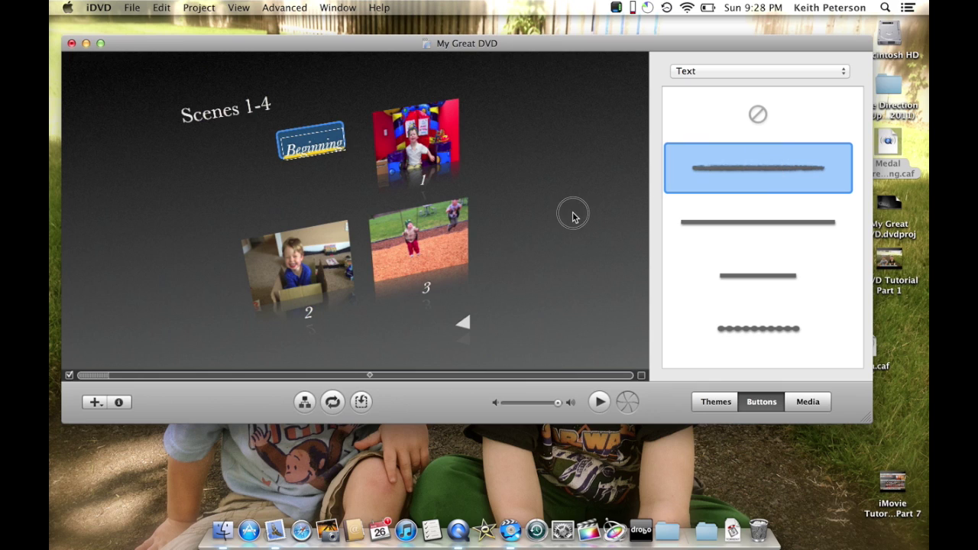
pyautogui.click(425, 111)
pyautogui.click(754, 220)
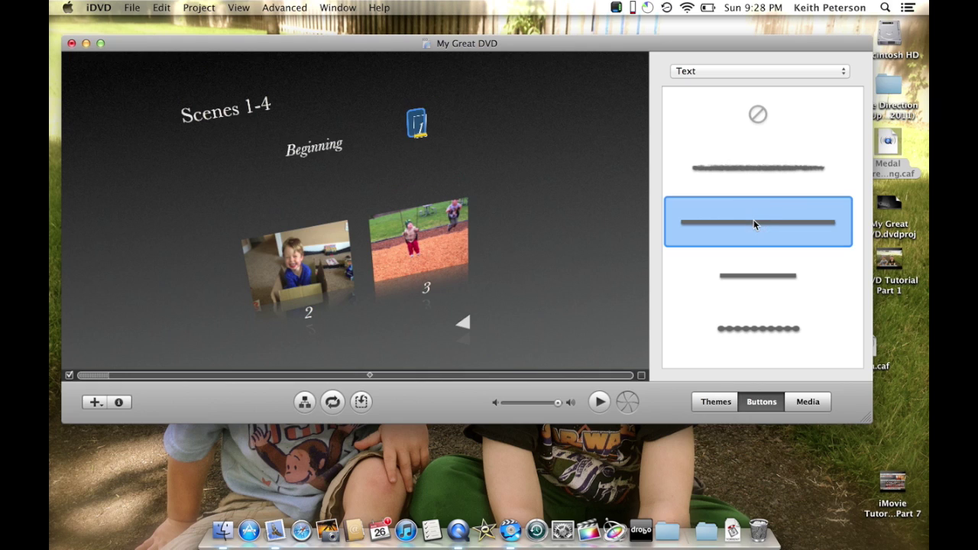
pyautogui.click(757, 116)
pyautogui.click(311, 137)
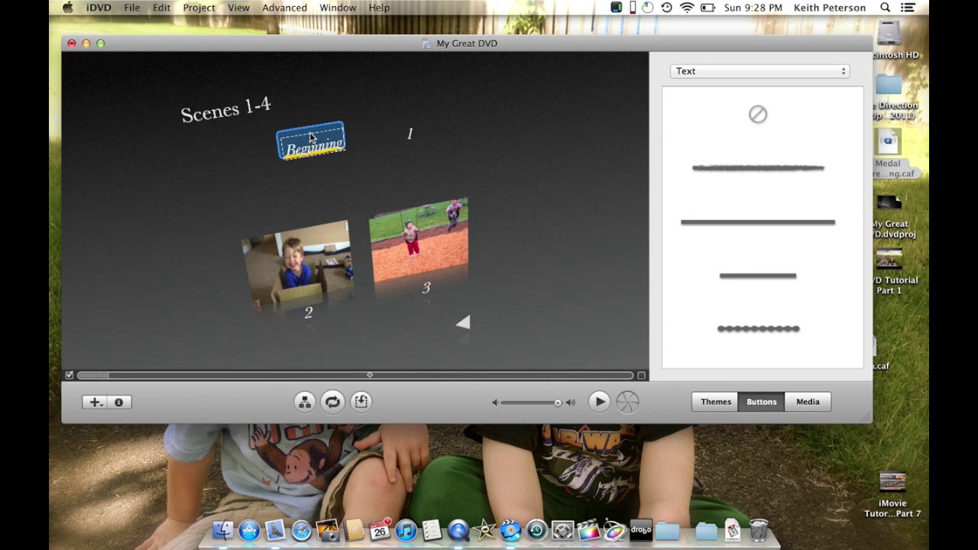
pyautogui.hotkey('ctrl', 'z')
pyautogui.hotkey('ctrl', 'z')
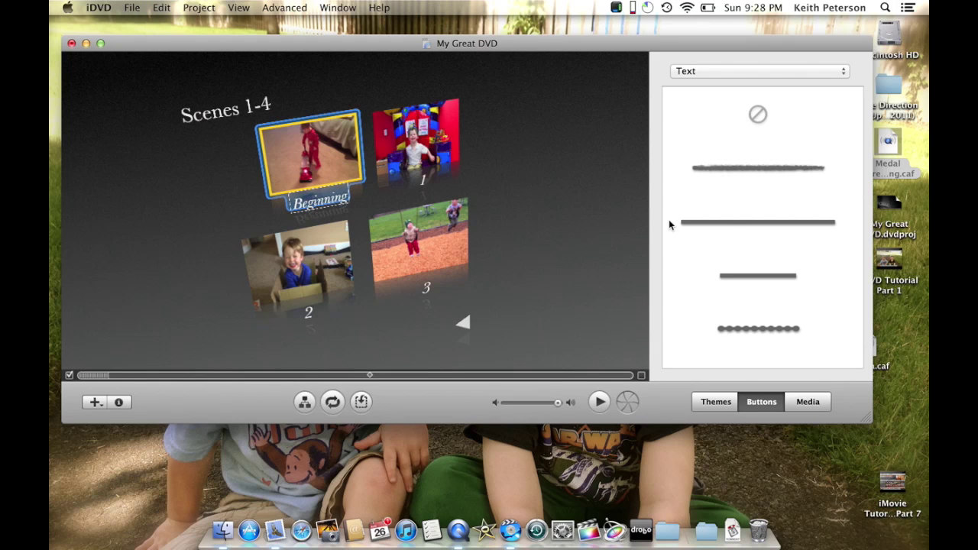
# Step: Try the long straight line style on the Beginning button, undo it, return to the main menu and reopen Scene Selection
pyautogui.click(725, 222)
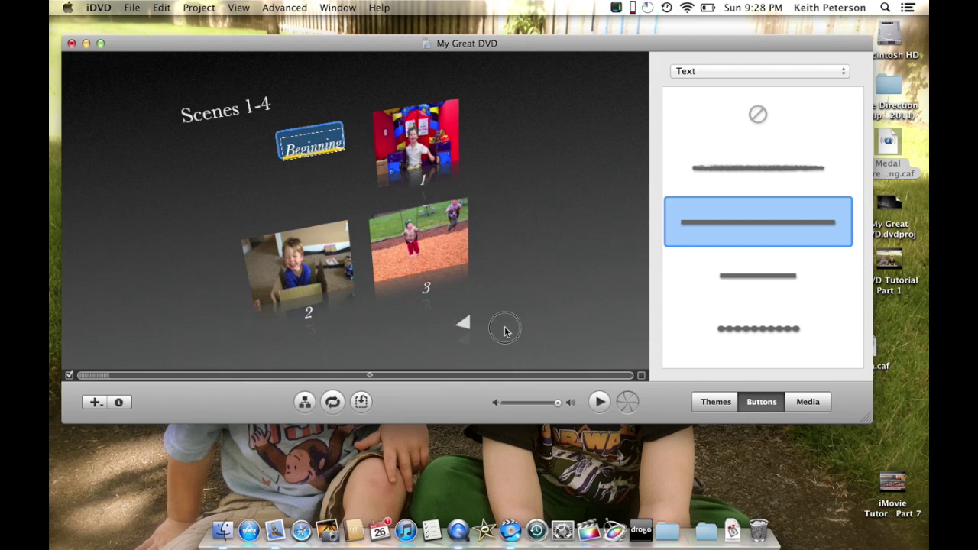
pyautogui.click(470, 324)
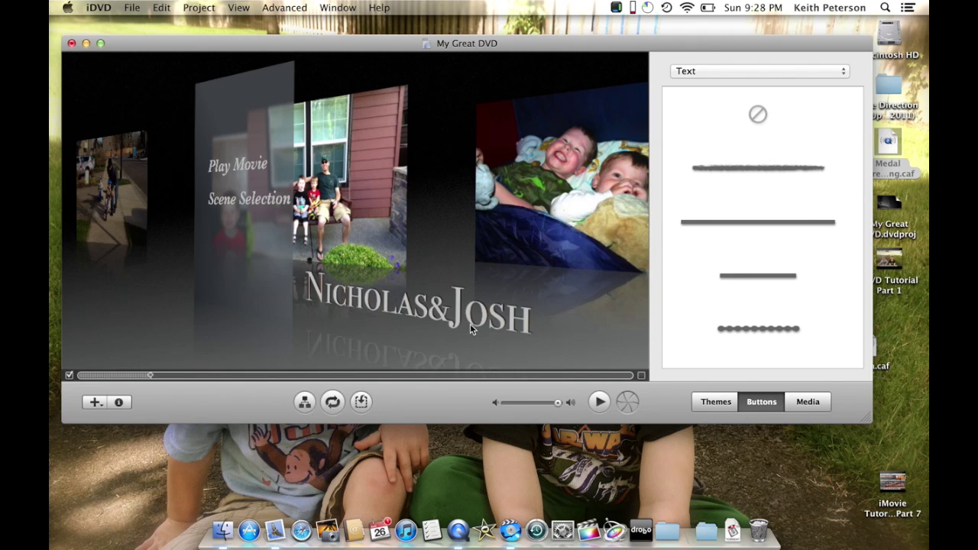
pyautogui.doubleClick(249, 201)
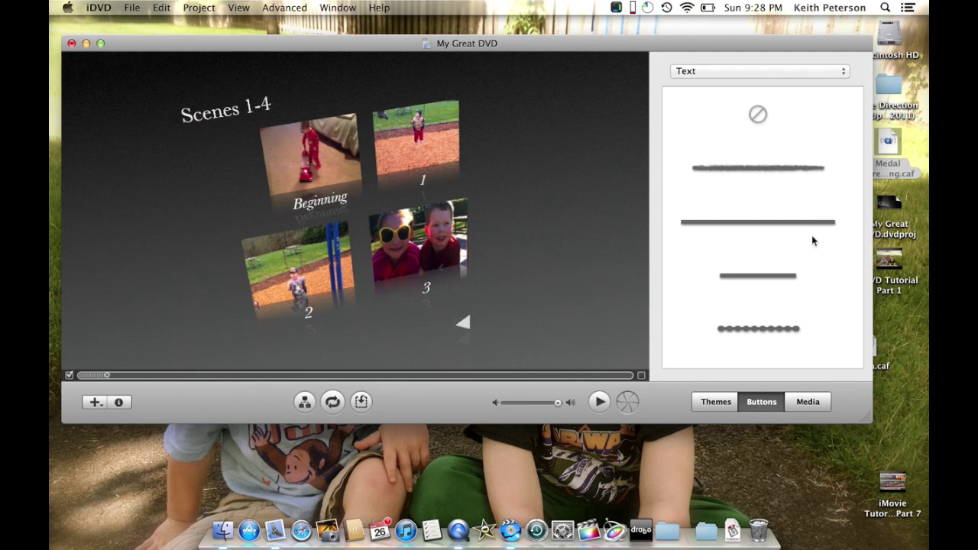
# Step: Try the circular Rounded frame on the scene 3 button and undo it
pyautogui.click(844, 72)
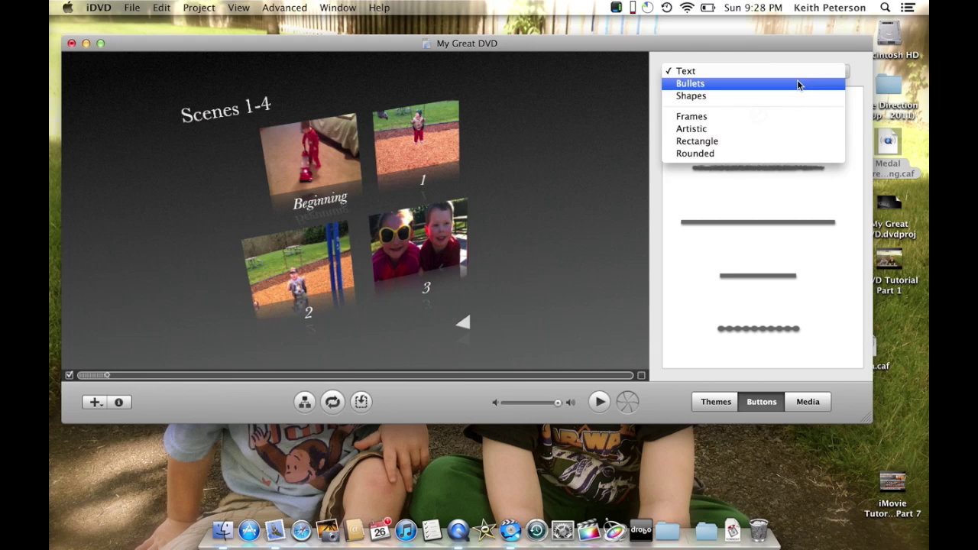
pyautogui.click(736, 72)
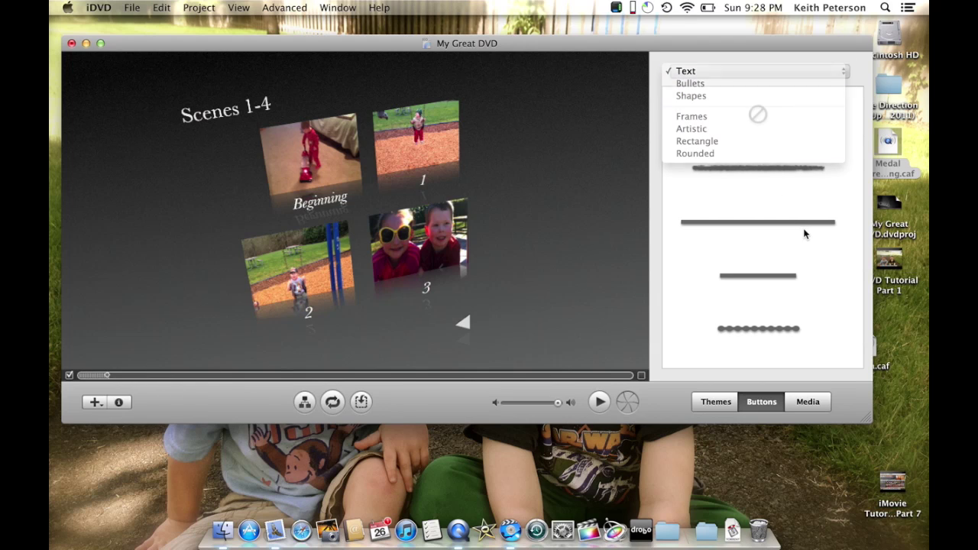
pyautogui.click(840, 70)
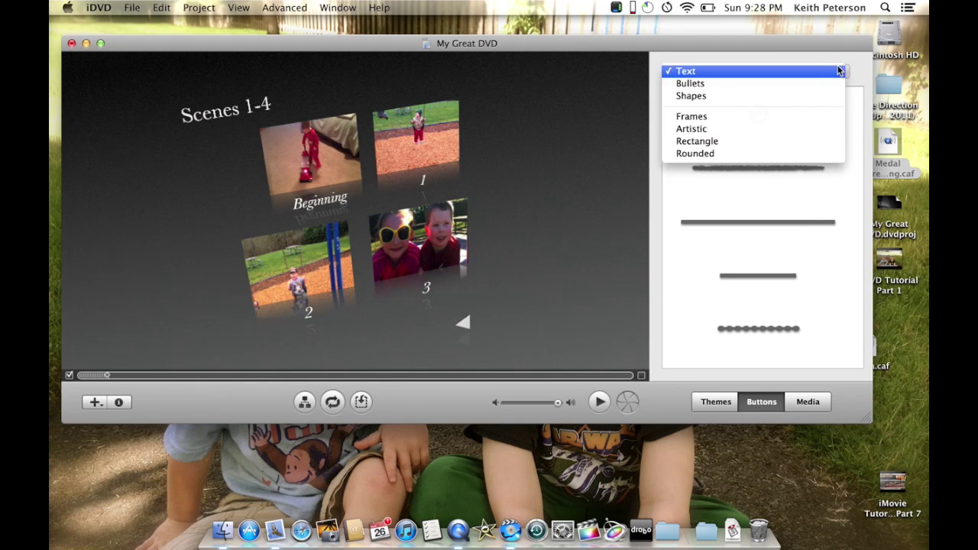
pyautogui.click(728, 153)
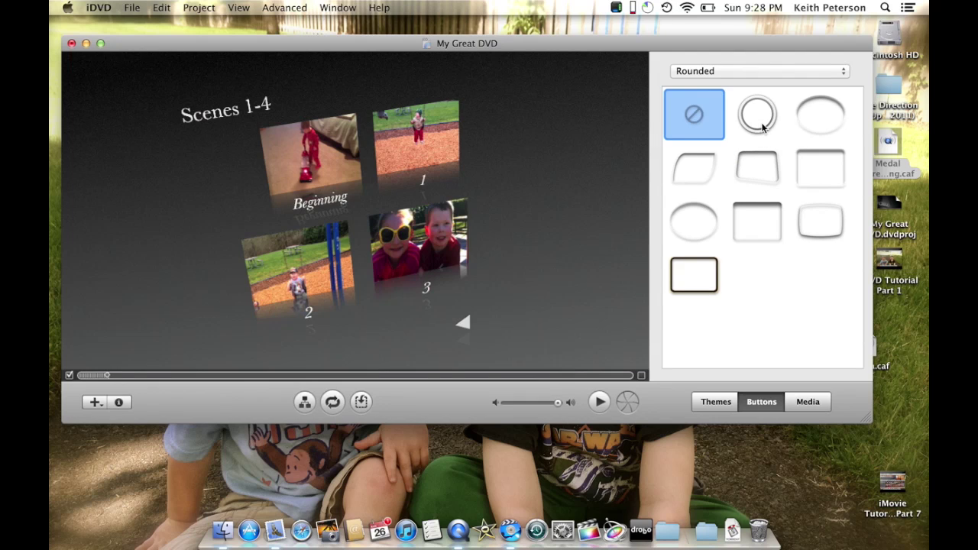
pyautogui.click(761, 124)
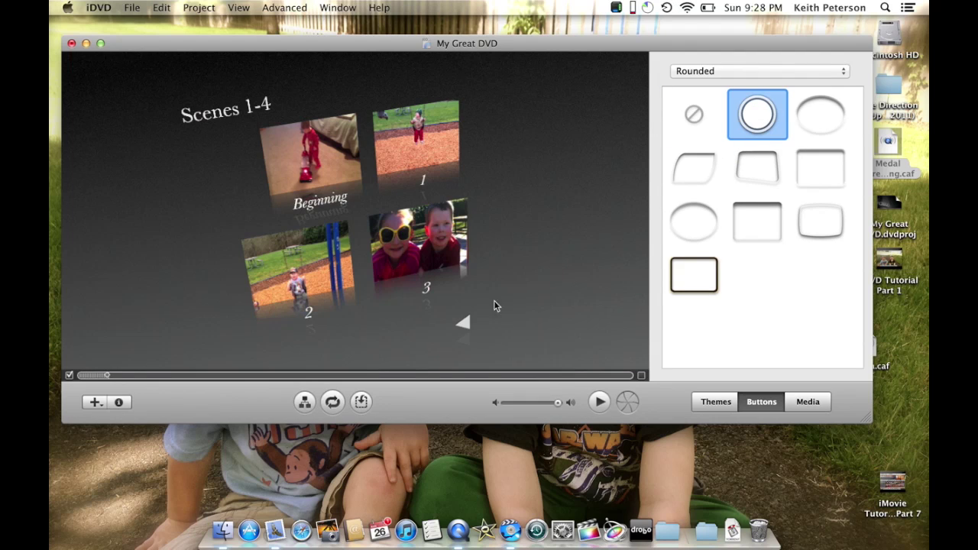
pyautogui.click(428, 280)
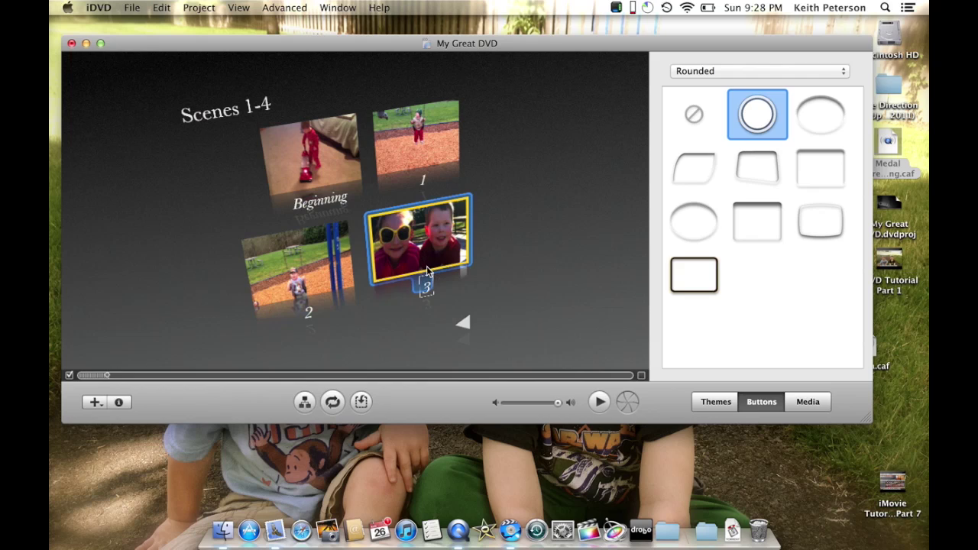
pyautogui.click(772, 118)
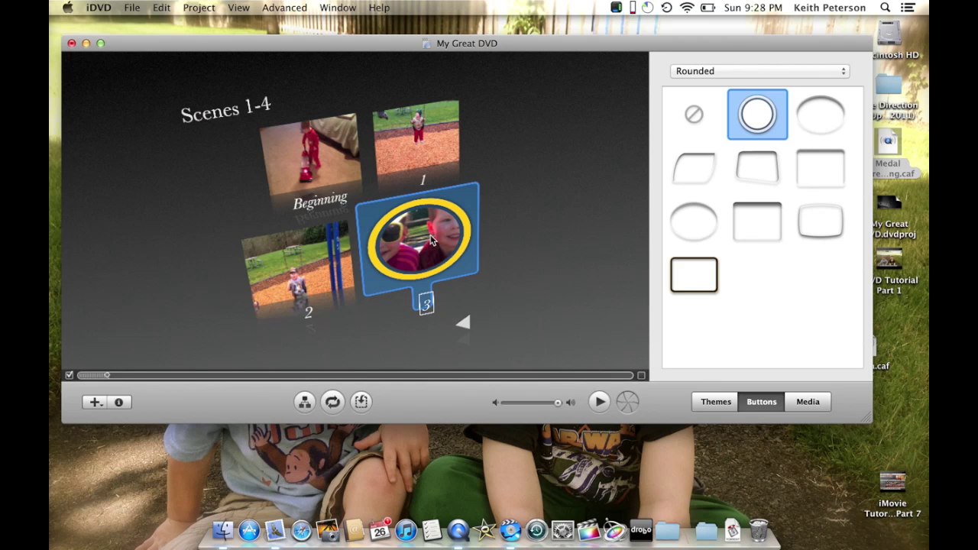
pyautogui.press('super+z')
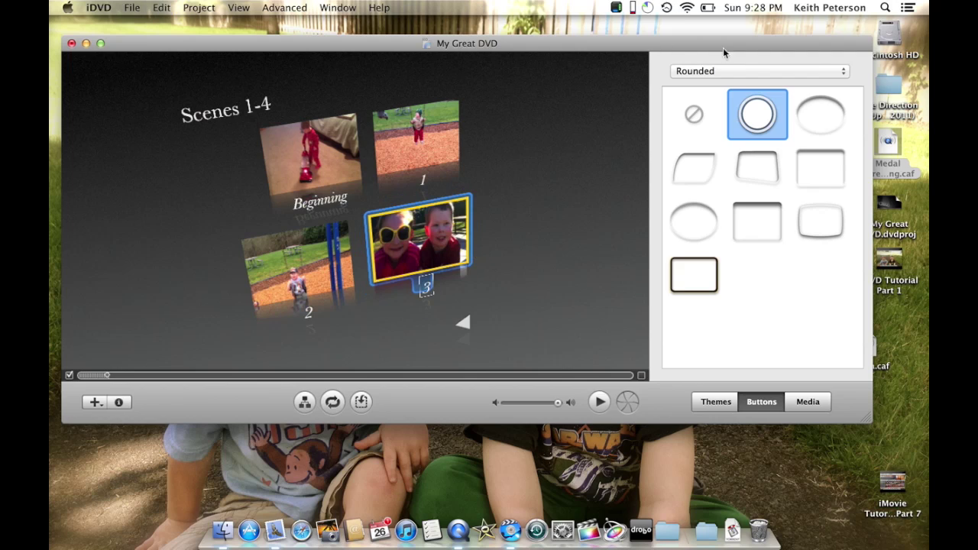
# Step: Display the Rectangle button frame styles and go back from the scene menu to the main menu
pyautogui.click(847, 71)
pyautogui.click(769, 60)
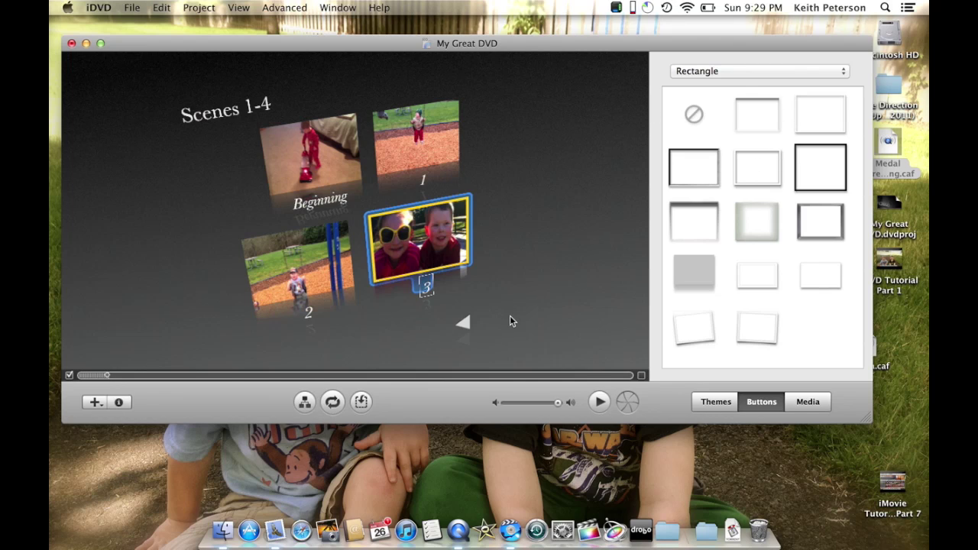
pyautogui.click(468, 324)
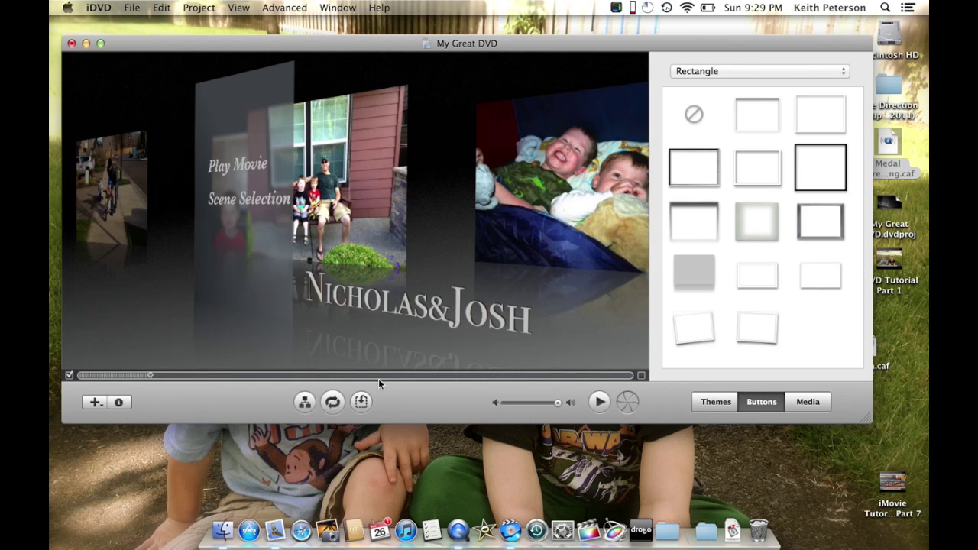
# Step: Examine the project map's tree of menus, movie and scenes, opening the main menu from it and returning to the map
pyautogui.click(305, 402)
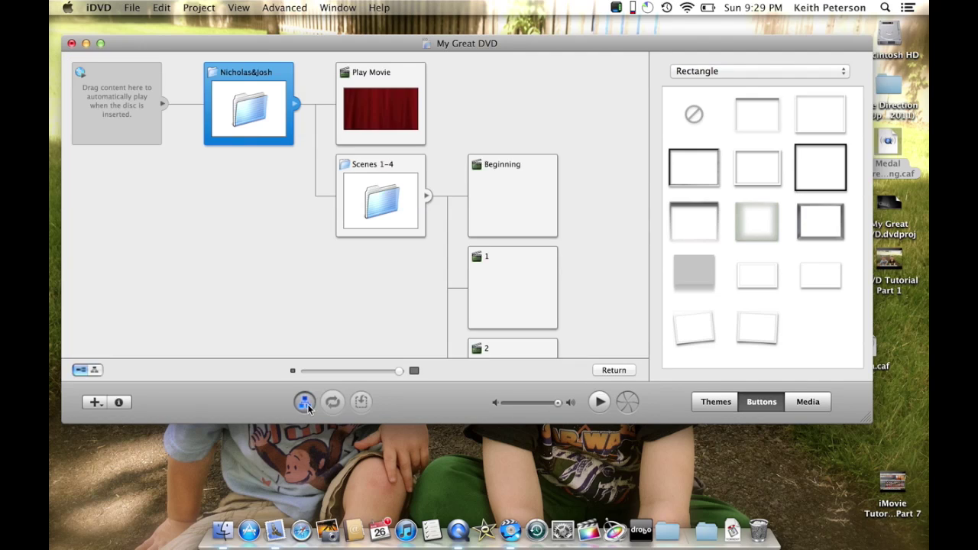
pyautogui.doubleClick(241, 113)
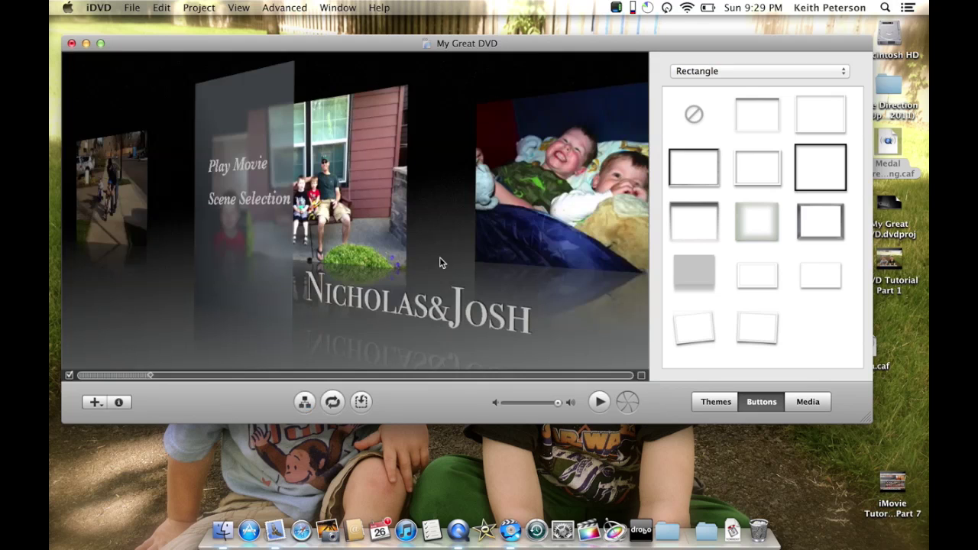
pyautogui.click(313, 406)
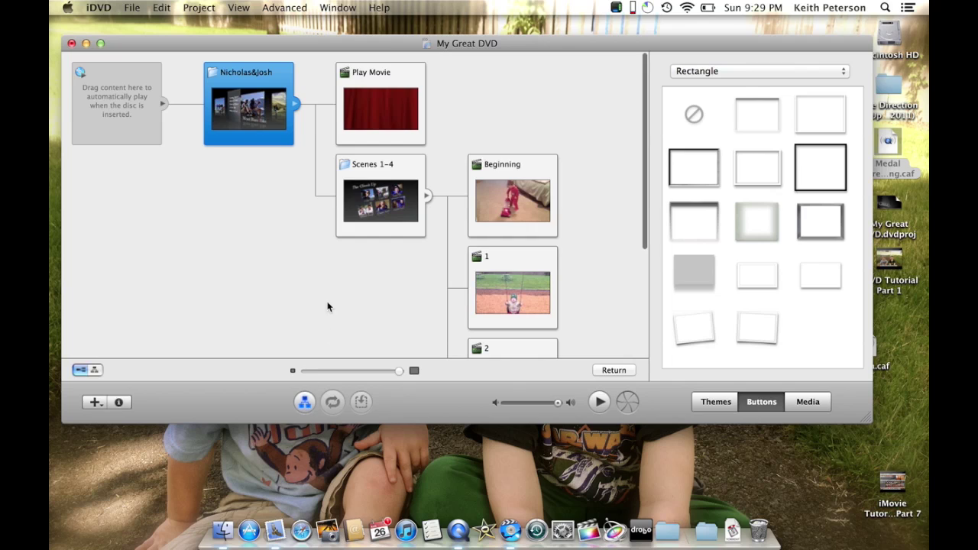
pyautogui.scroll(-5, 327, 306)
pyautogui.scroll(4, 326, 307)
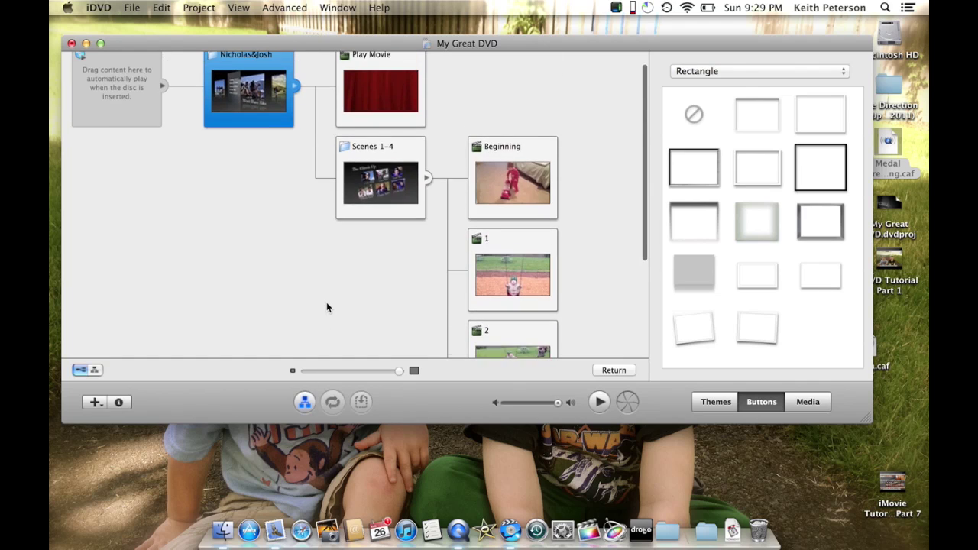
pyautogui.scroll(2, 170, 156)
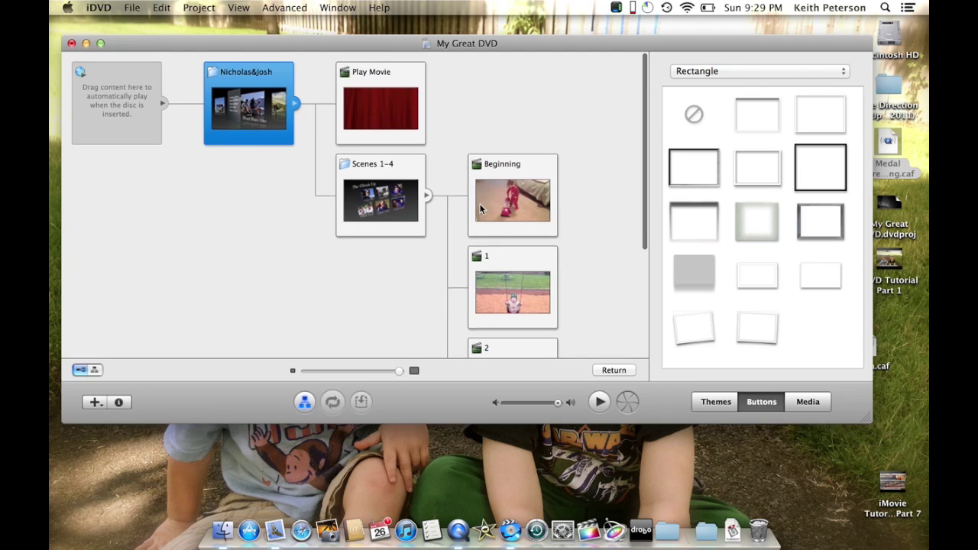
pyautogui.scroll(-2, 479, 204)
pyautogui.scroll(-5, 496, 230)
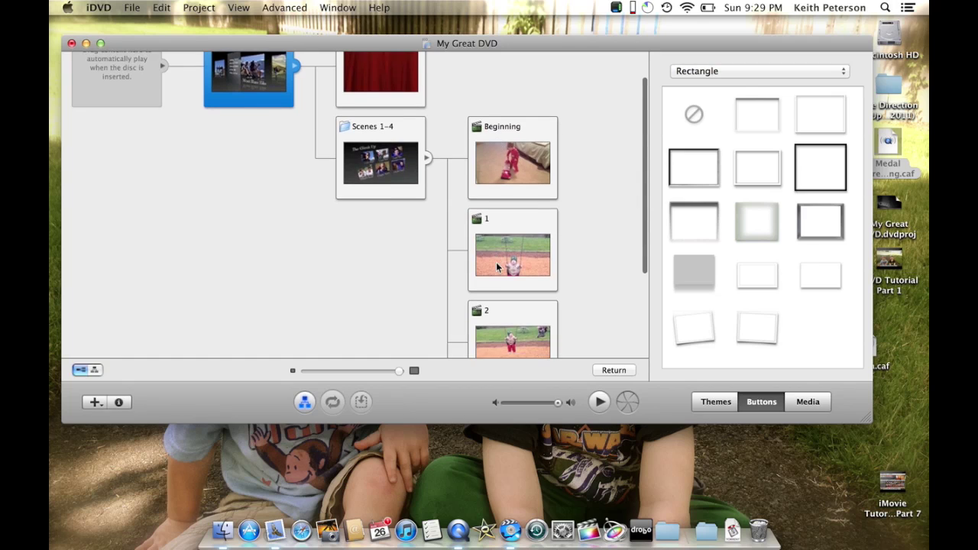
pyautogui.scroll(6, 496, 250)
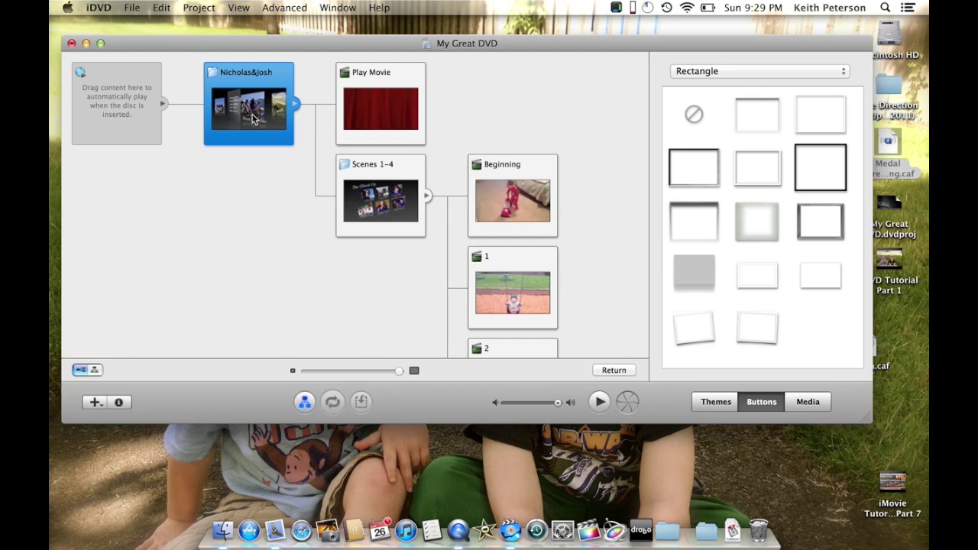
# Step: Display the movies available as media for the project and go back from the map to the main menu
pyautogui.click(808, 409)
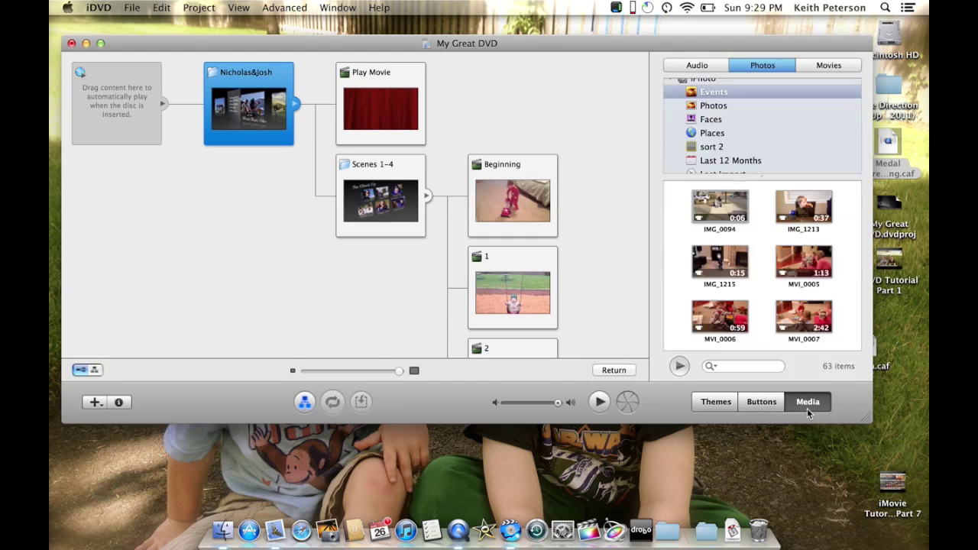
pyautogui.click(824, 66)
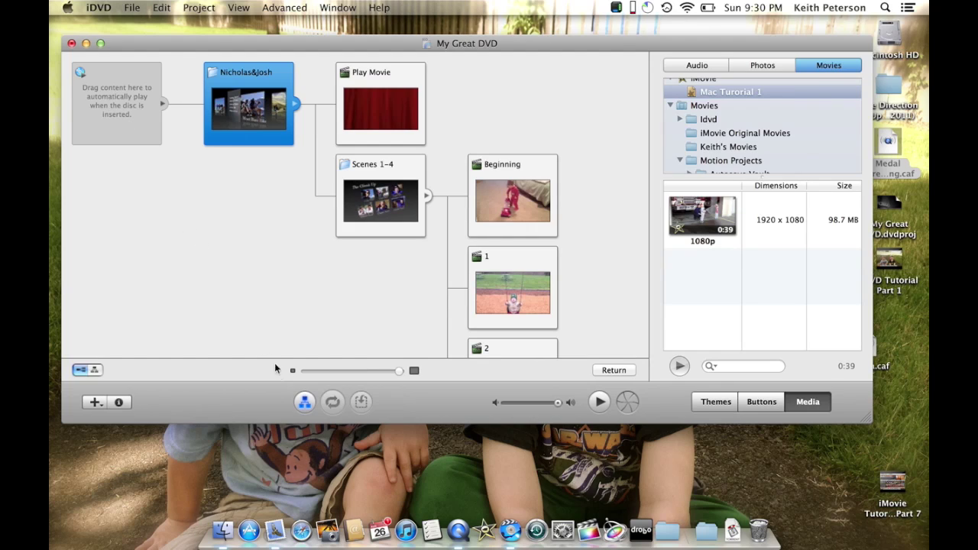
pyautogui.click(303, 403)
pyautogui.click(302, 410)
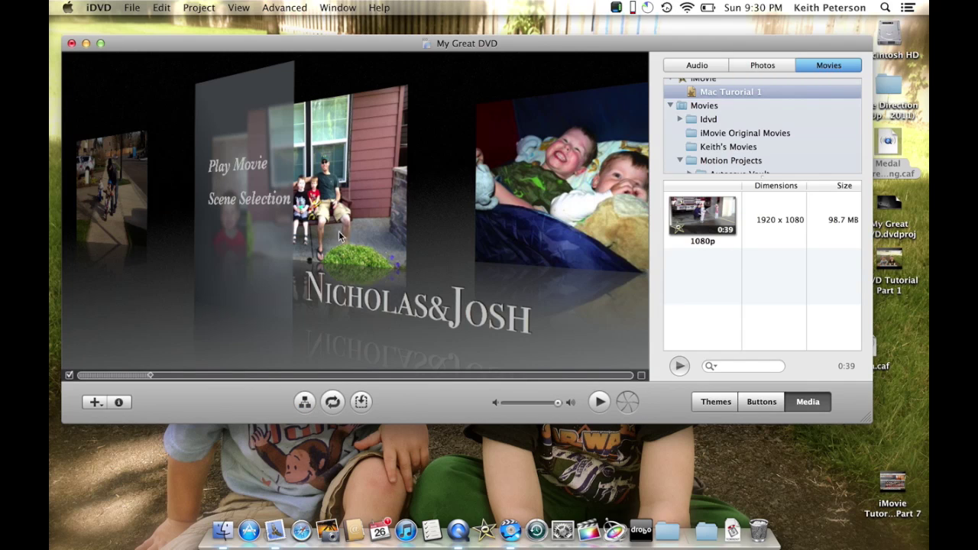
# Step: Move the Play Movie and Scene Selection buttons higher on the main menu's translucent panel
pyautogui.click(247, 168)
pyautogui.moveTo(247, 169); pyautogui.dragTo(261, 106)
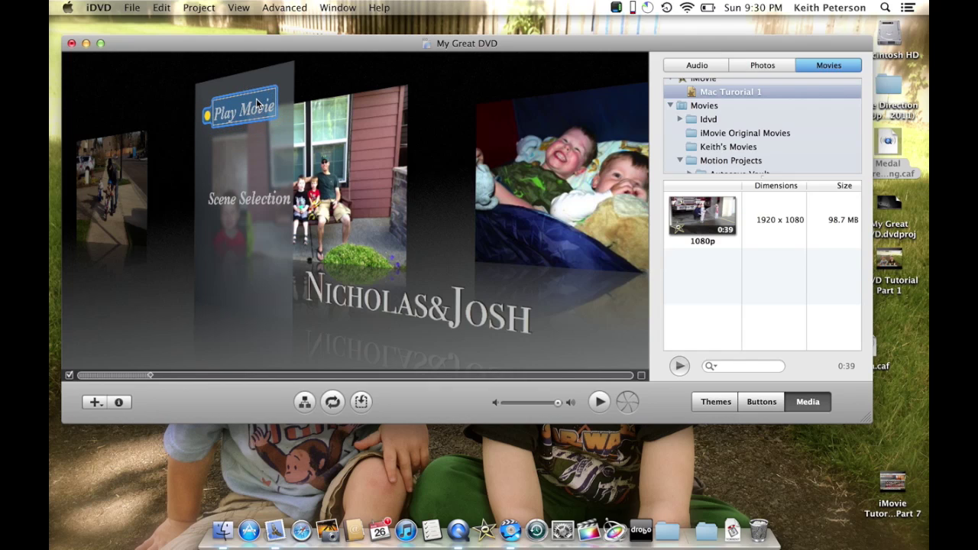
pyautogui.moveTo(252, 197); pyautogui.dragTo(255, 136)
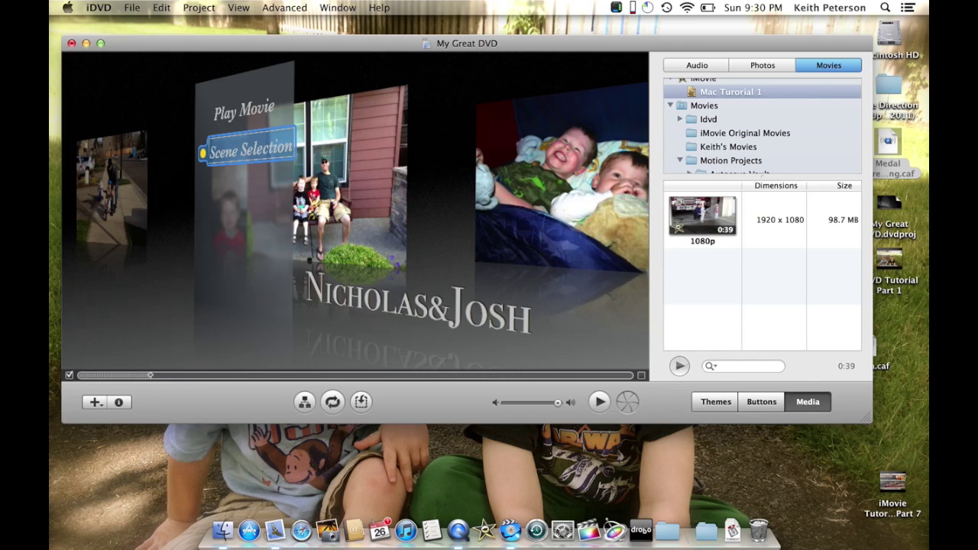
# Step: Open the project info and review the encoding choices, keeping Professional Quality
pyautogui.click(217, 7)
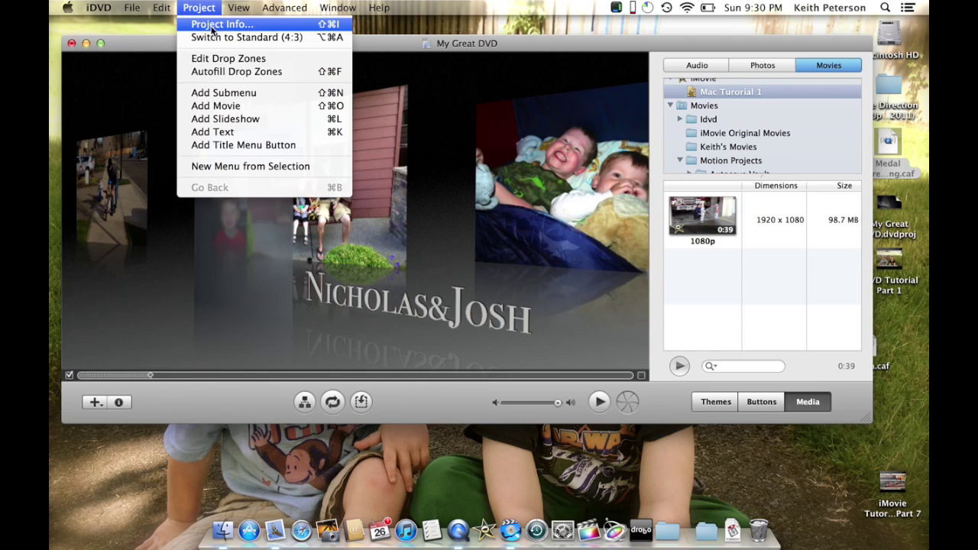
pyautogui.click(212, 29)
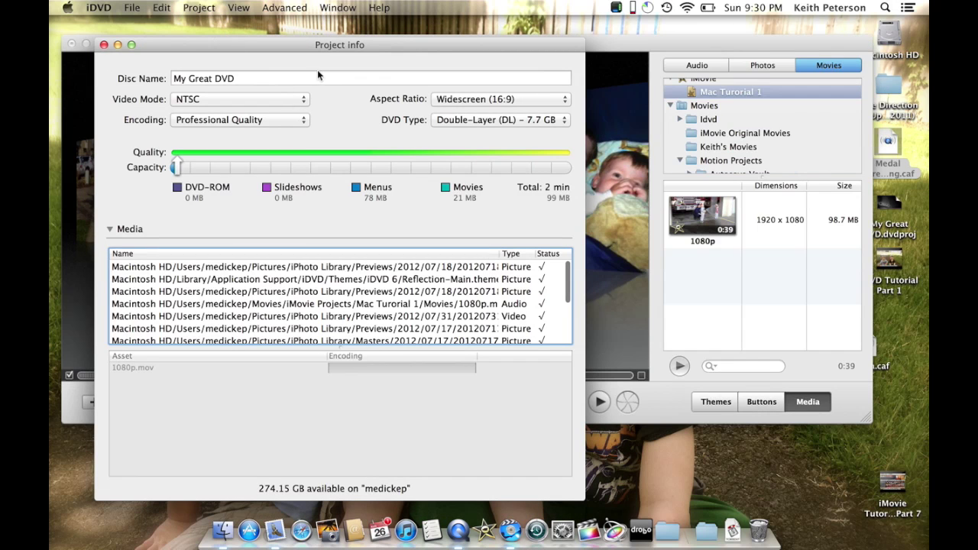
pyautogui.moveTo(317, 46); pyautogui.dragTo(400, 42)
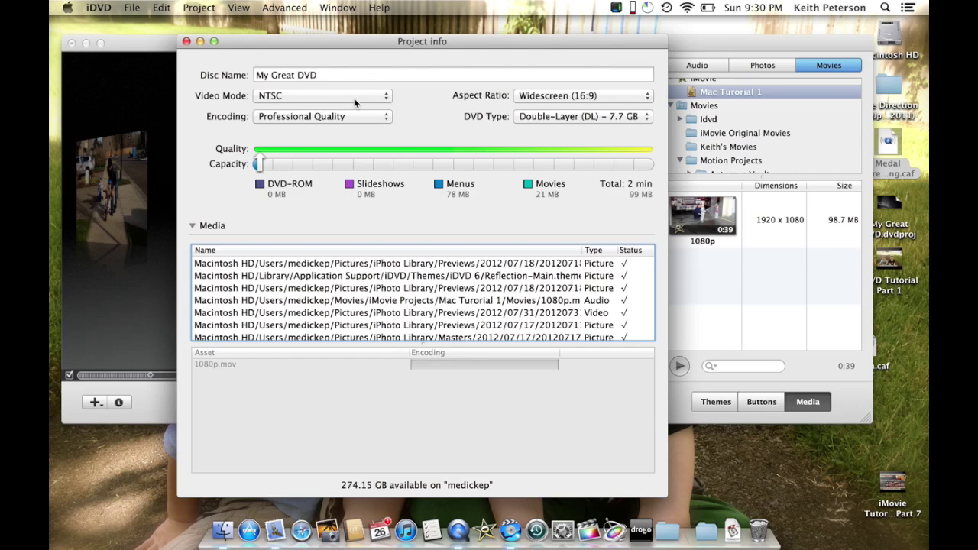
pyautogui.click(386, 120)
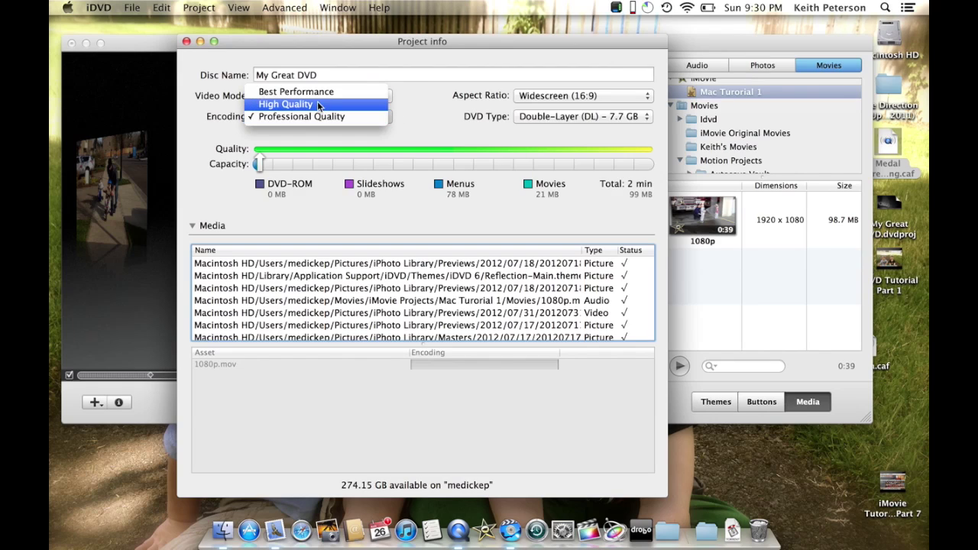
pyautogui.click(429, 125)
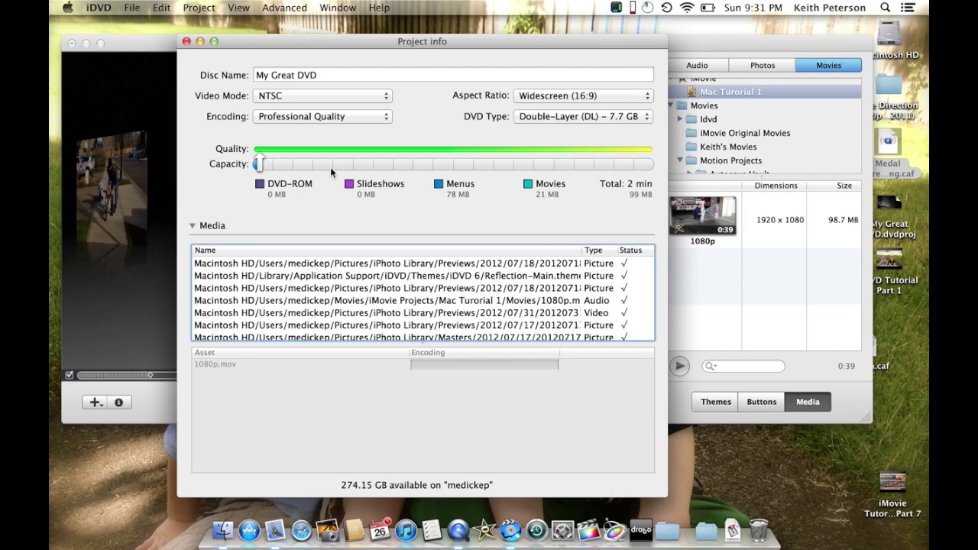
# Step: Try the Single-Layer (SL) - 4.2 GB DVD type and switch back to Double-Layer (DL) - 7.7 GB, accepting the media type changes
pyautogui.click(649, 119)
pyautogui.click(627, 103)
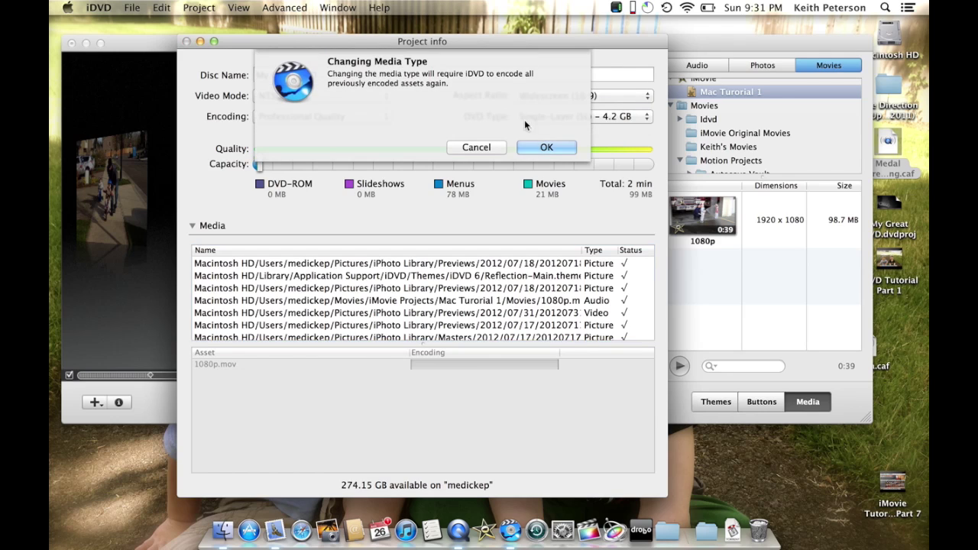
pyautogui.click(527, 145)
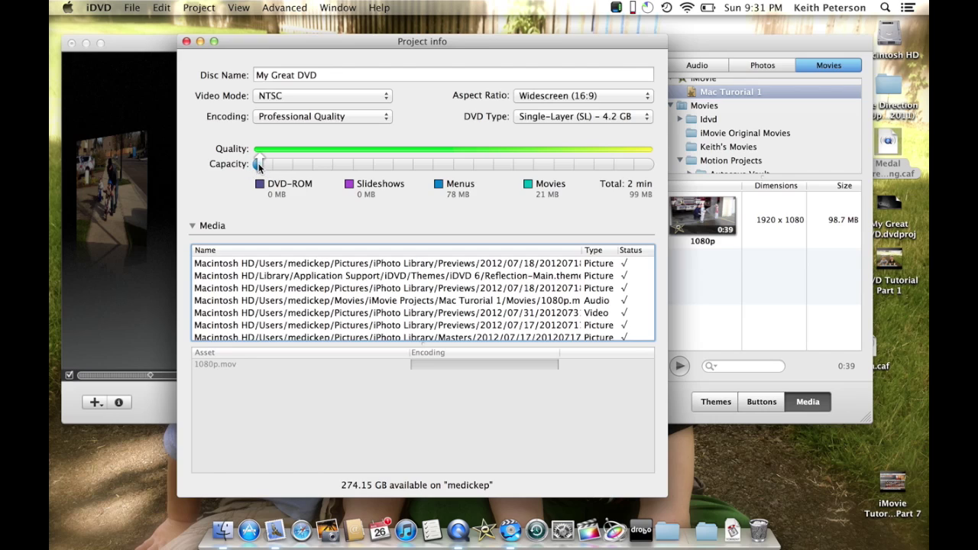
pyautogui.click(647, 117)
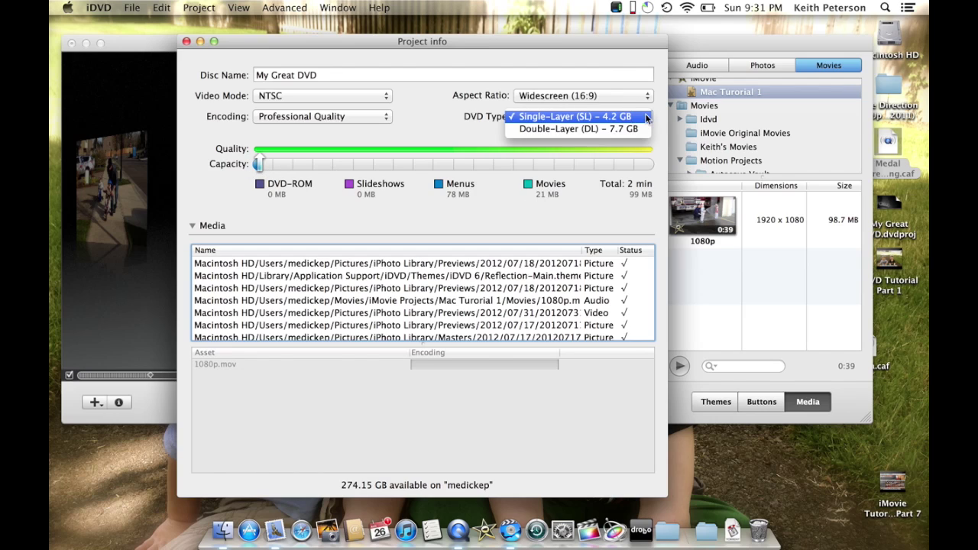
pyautogui.click(641, 129)
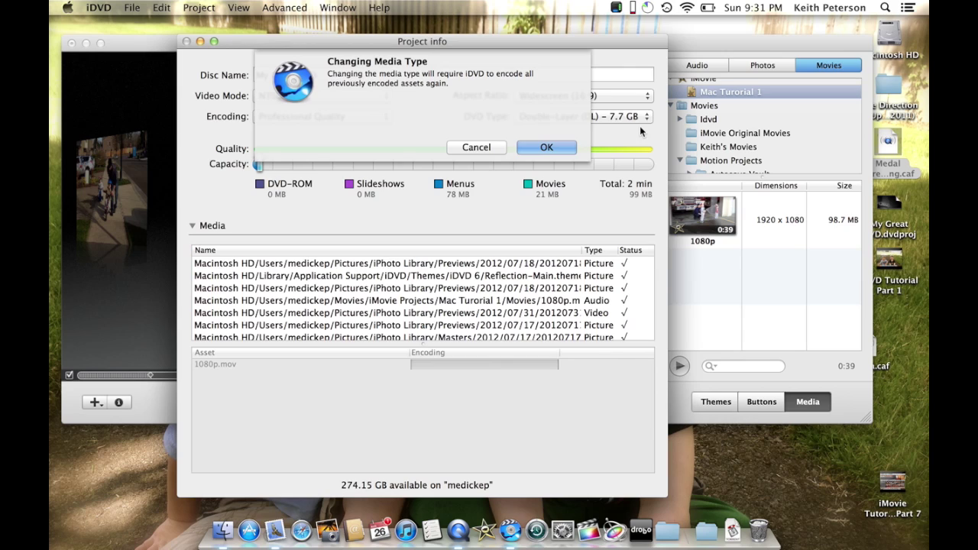
pyautogui.click(564, 146)
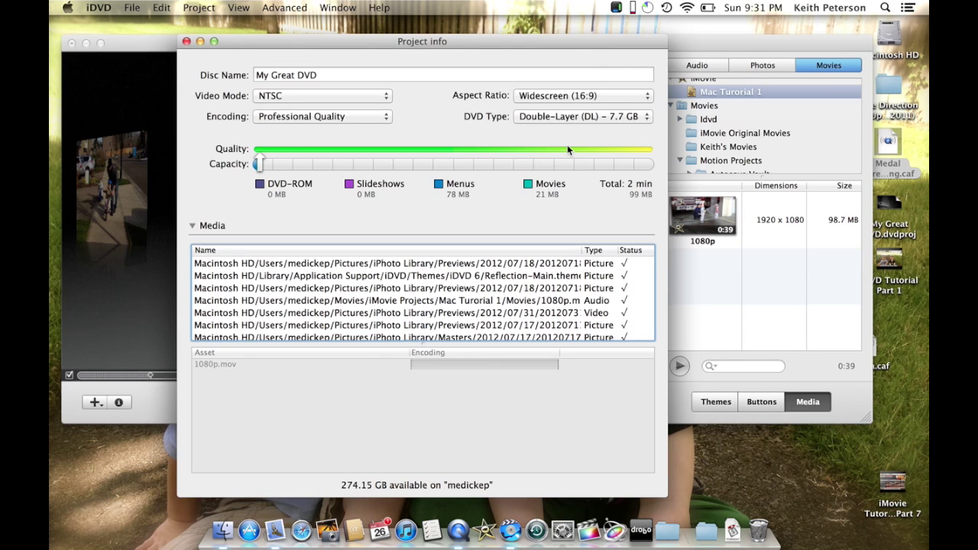
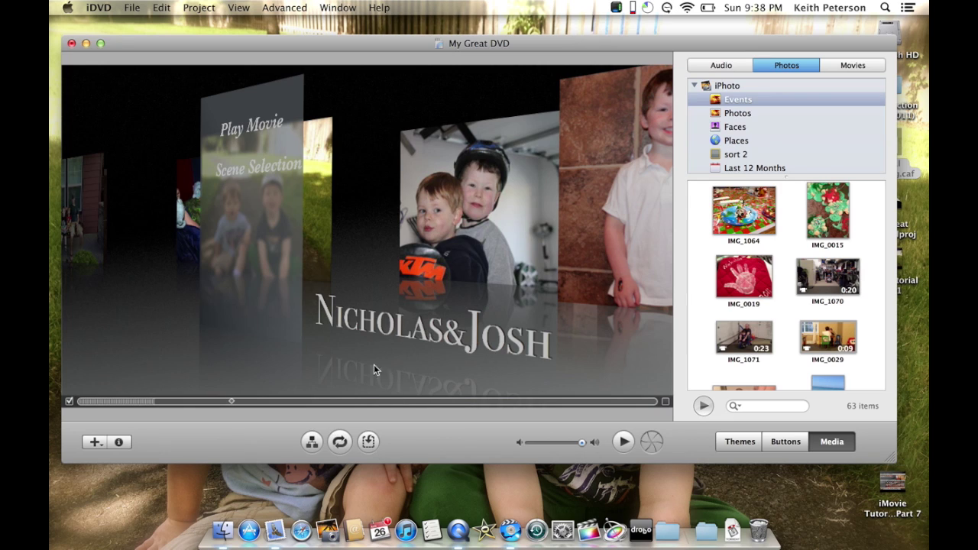
# Step: Try video IMG_0029 as the main menu's background with motion playing, undo it and leave drop zone editing
pyautogui.click(371, 441)
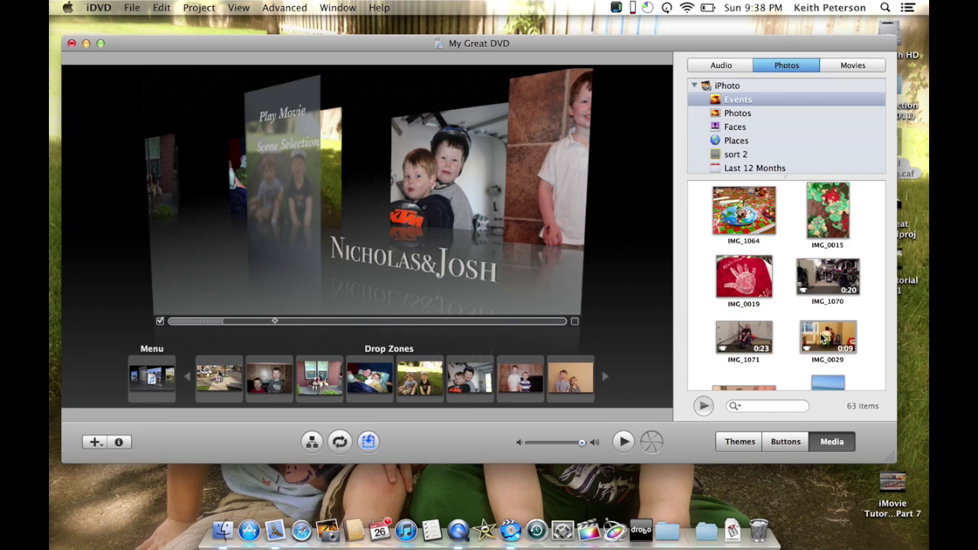
pyautogui.moveTo(825, 339); pyautogui.dragTo(151, 372)
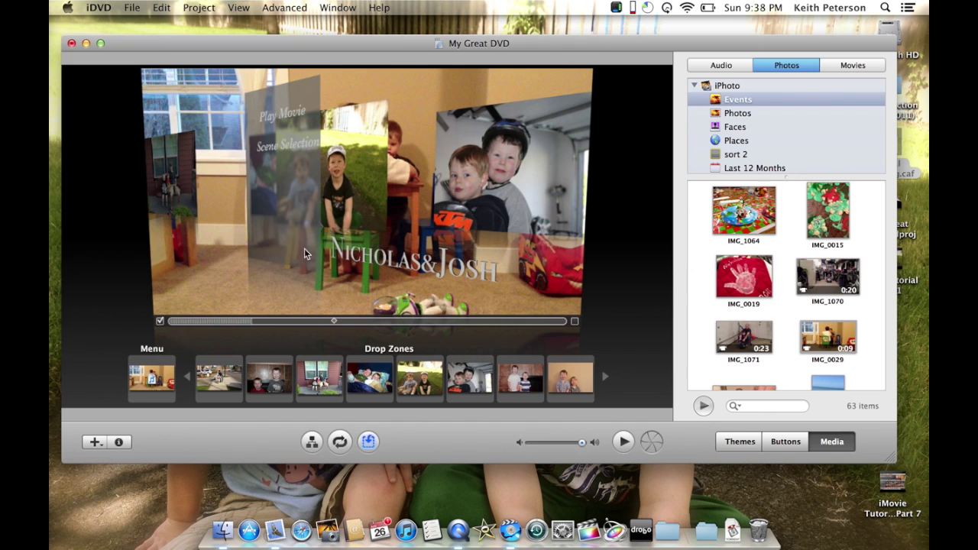
pyautogui.click(340, 448)
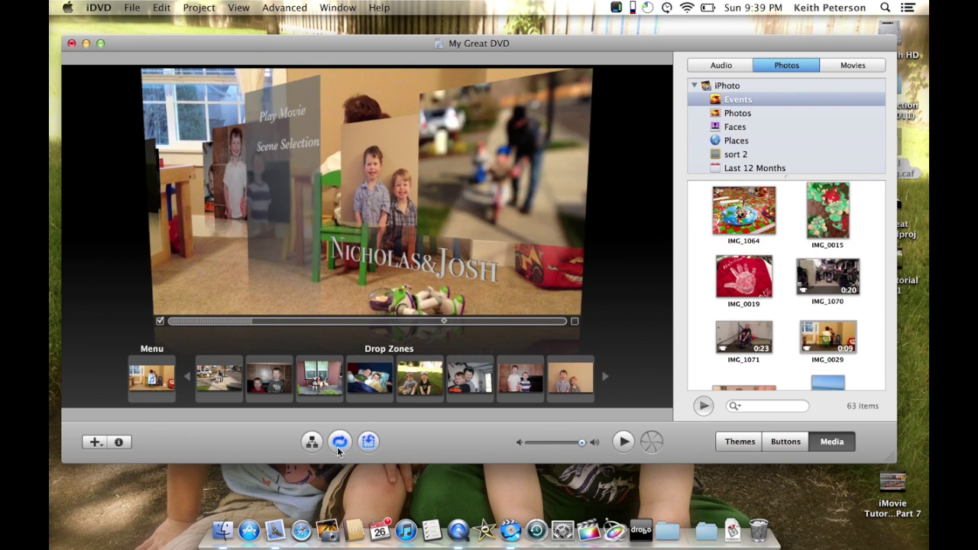
pyautogui.click(339, 449)
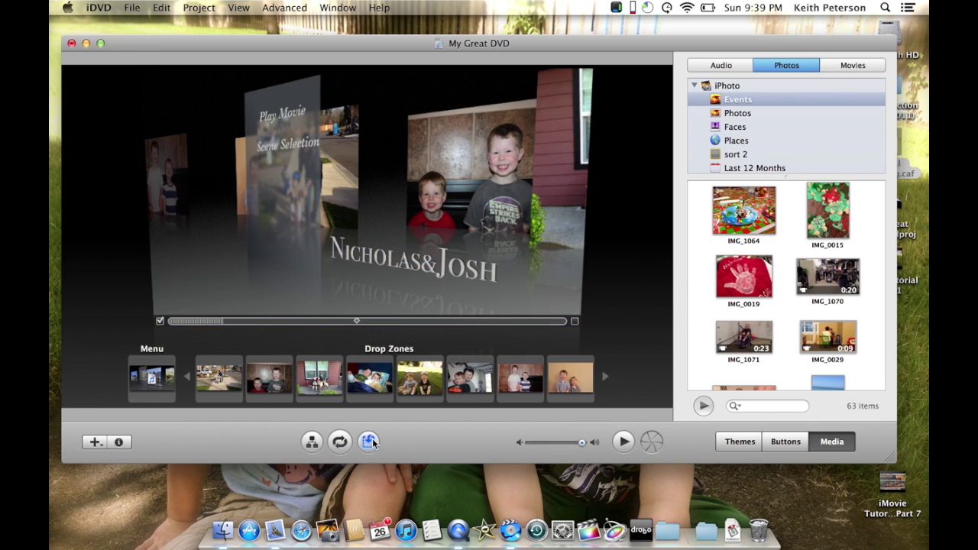
pyautogui.click(369, 442)
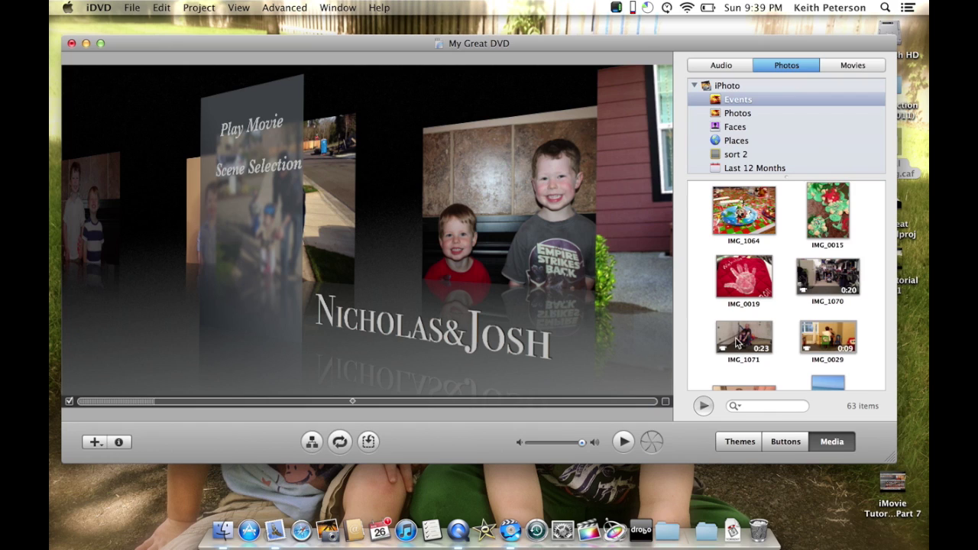
# Step: Enable the main menu's closing motion segment and move the motion playhead back to the end of the intro segment
pyautogui.click(666, 402)
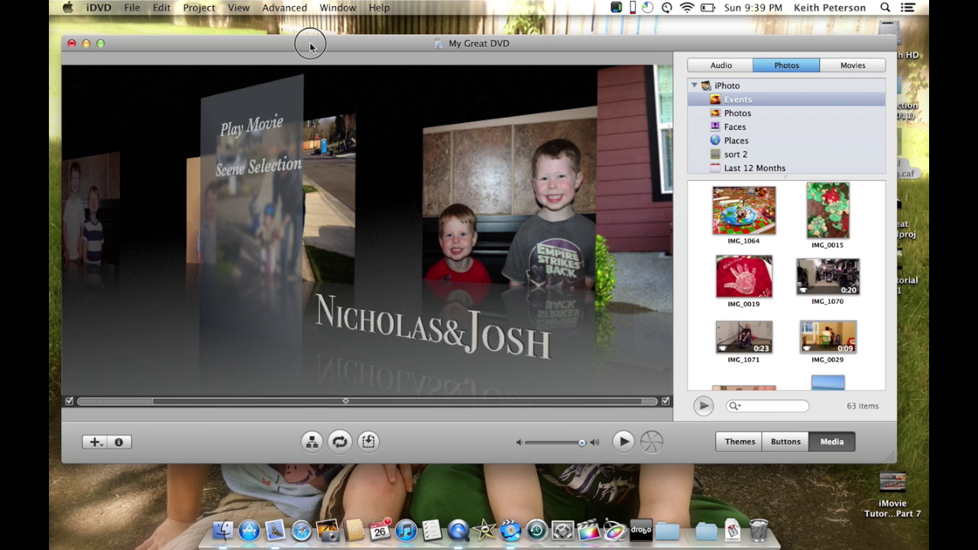
pyautogui.moveTo(311, 46); pyautogui.dragTo(302, 45)
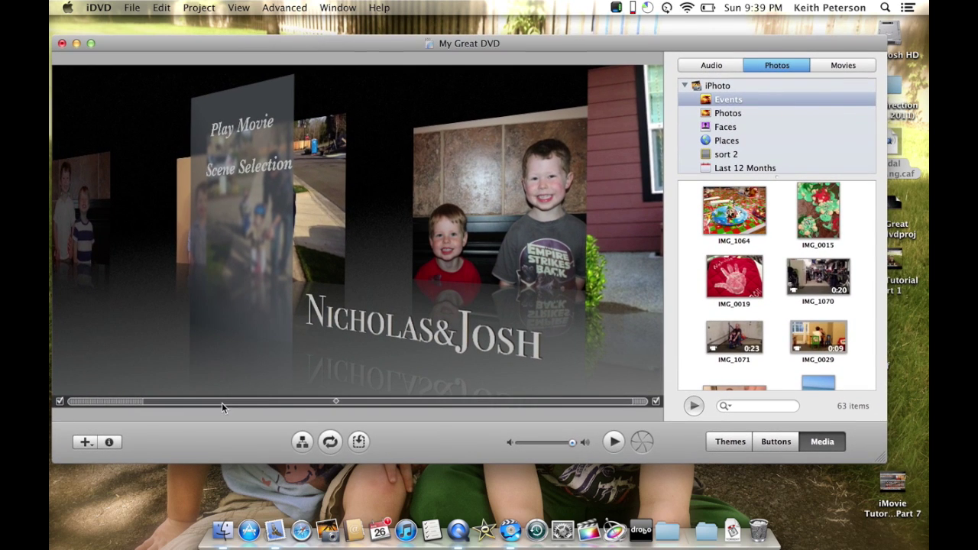
pyautogui.moveTo(336, 401); pyautogui.dragTo(140, 401)
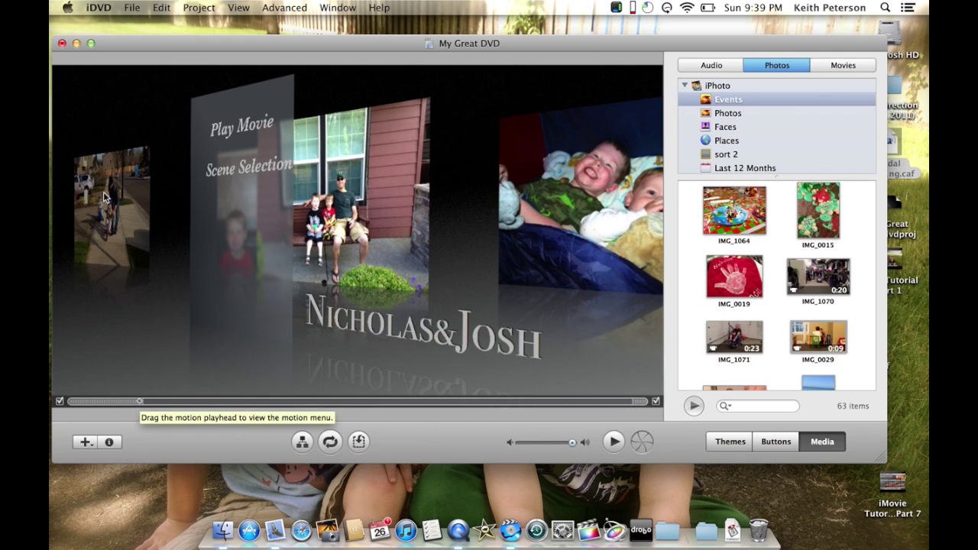
# Step: Review the project's output options for burning a DVD, saving a disc image or saving a VIDEO_TS folder
pyautogui.click(99, 8)
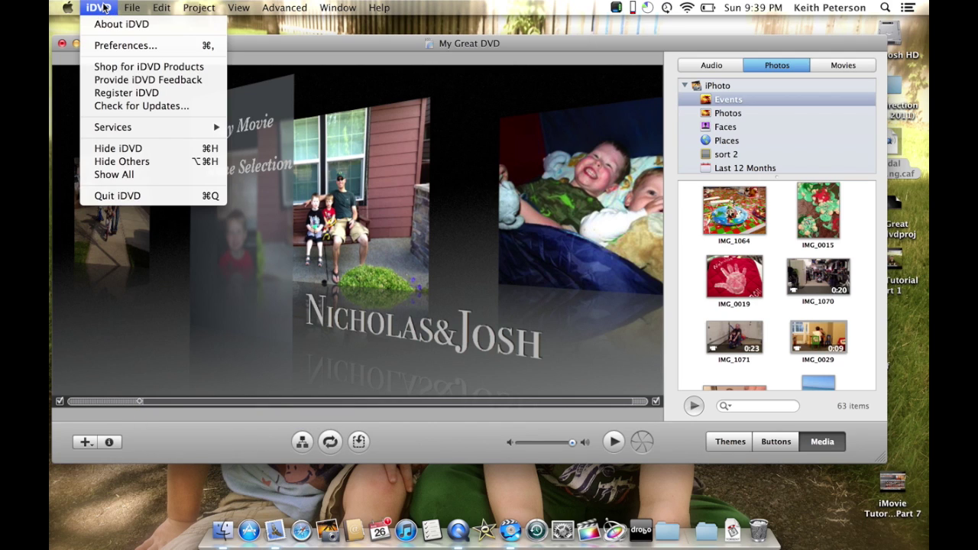
pyautogui.moveTo(127, 8)
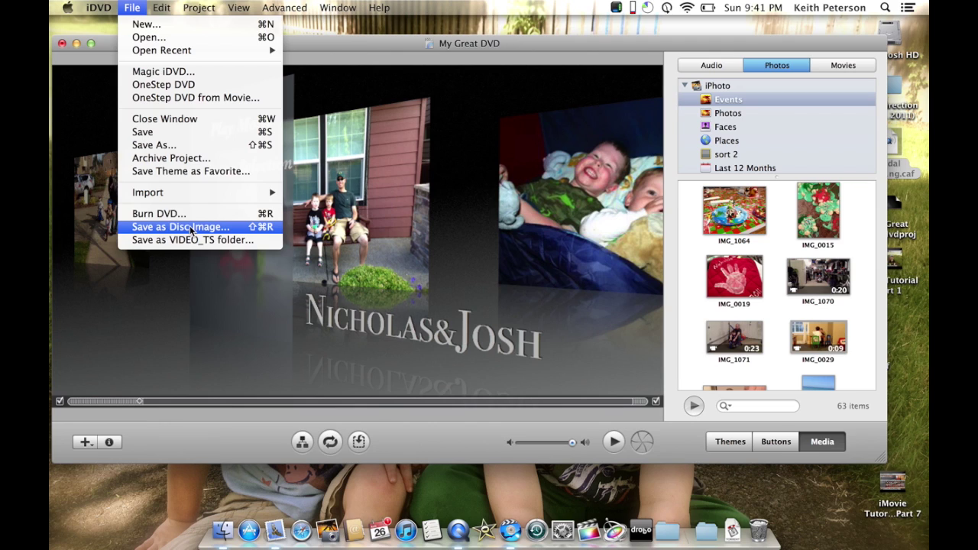
pyautogui.click(180, 280)
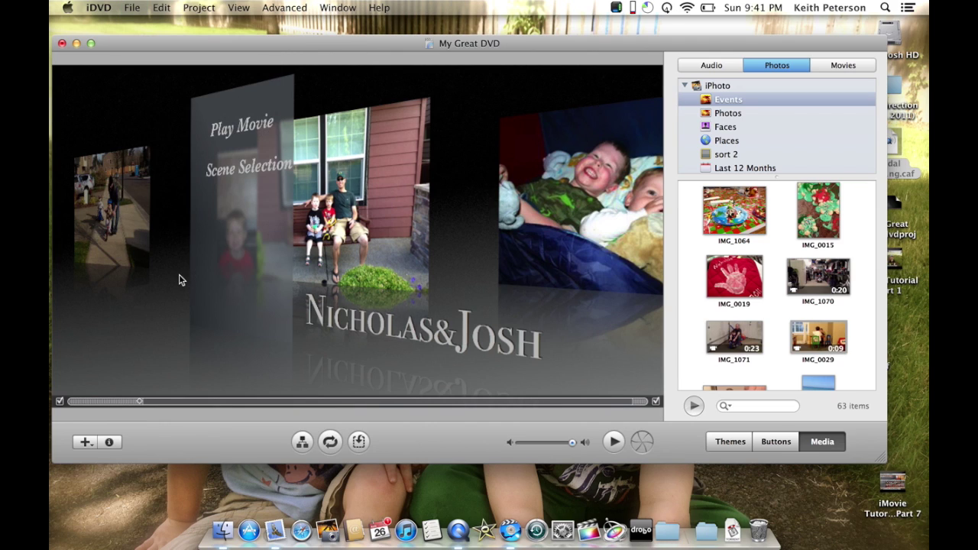
pyautogui.click(131, 8)
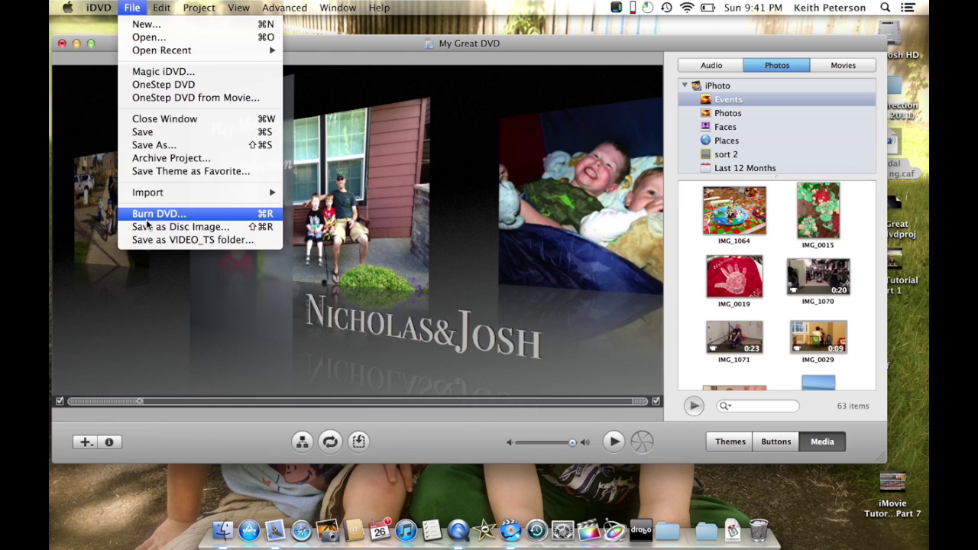
pyautogui.click(153, 328)
pyautogui.click(134, 8)
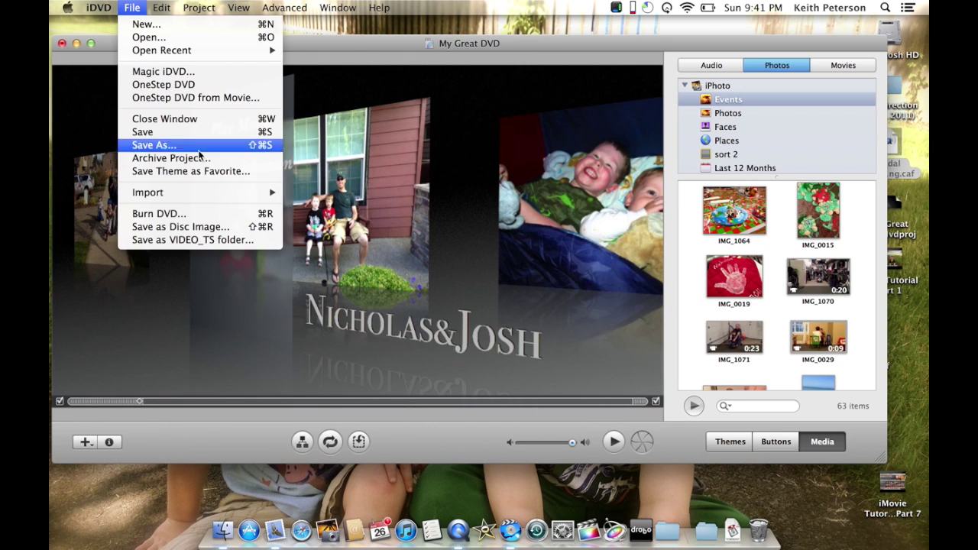
pyautogui.click(226, 226)
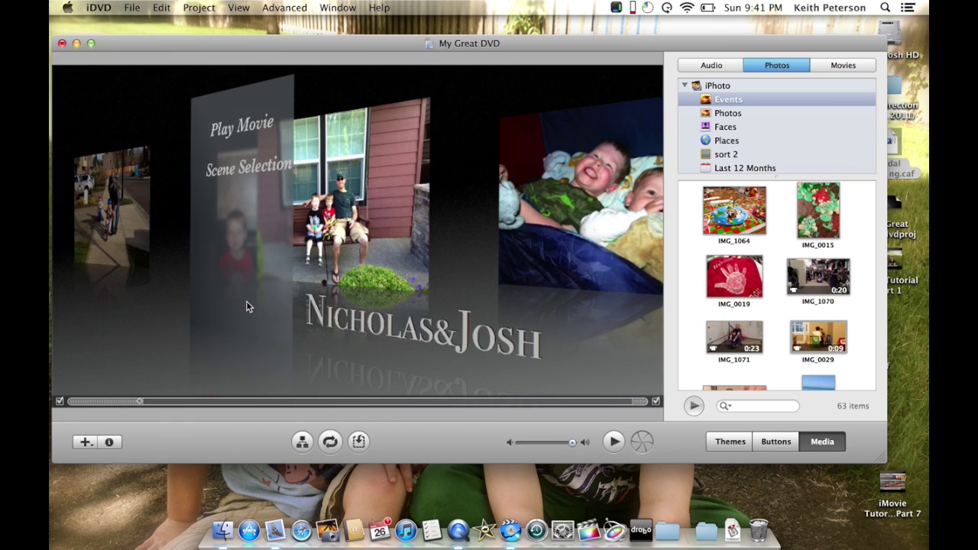
# Step: Start burning the project to DVD, cancel the burn and ignore the inserted blank disc
pyautogui.click(642, 443)
pyautogui.click(651, 444)
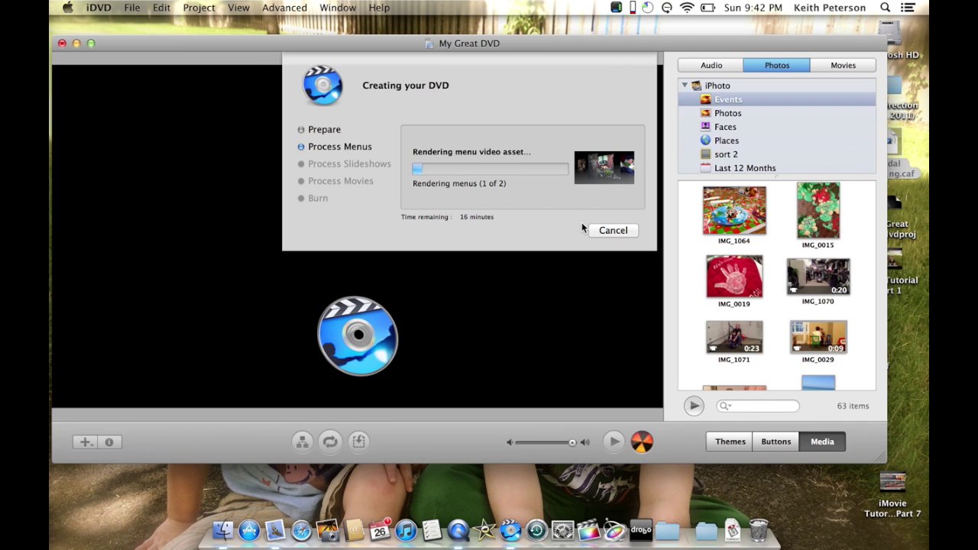
pyautogui.click(604, 233)
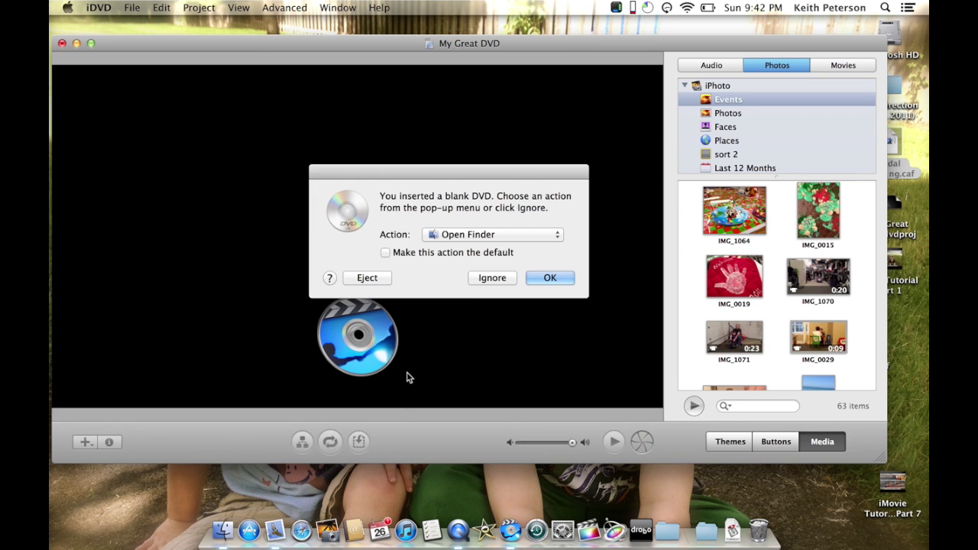
pyautogui.click(495, 278)
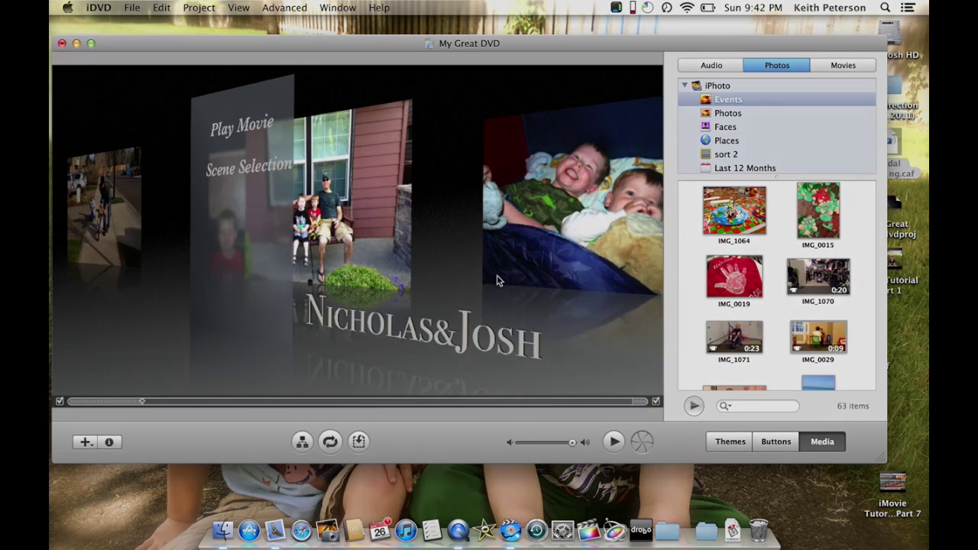